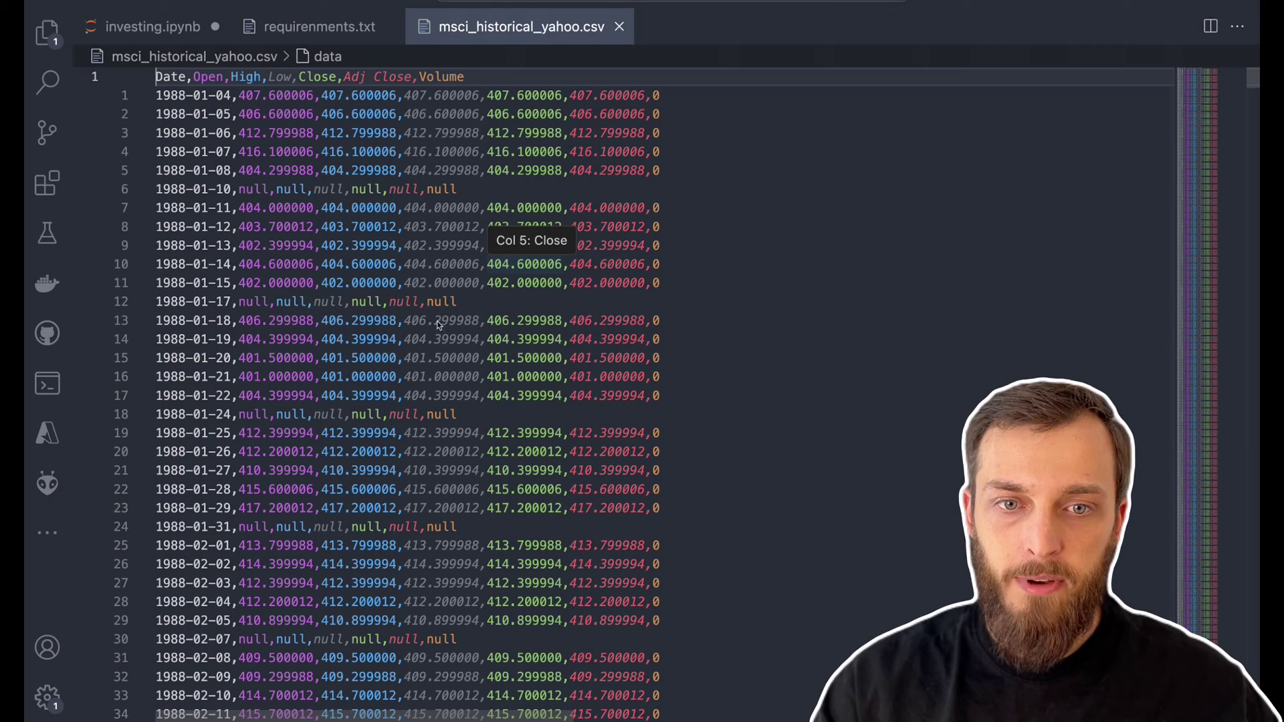
Switch to investing.ipynb and go over the years, start-date and end_date lines of the date-list cell
{"action": "scroll", "coordinate": [361, 335], "scroll_direction": "down", "scroll_amount": 20}
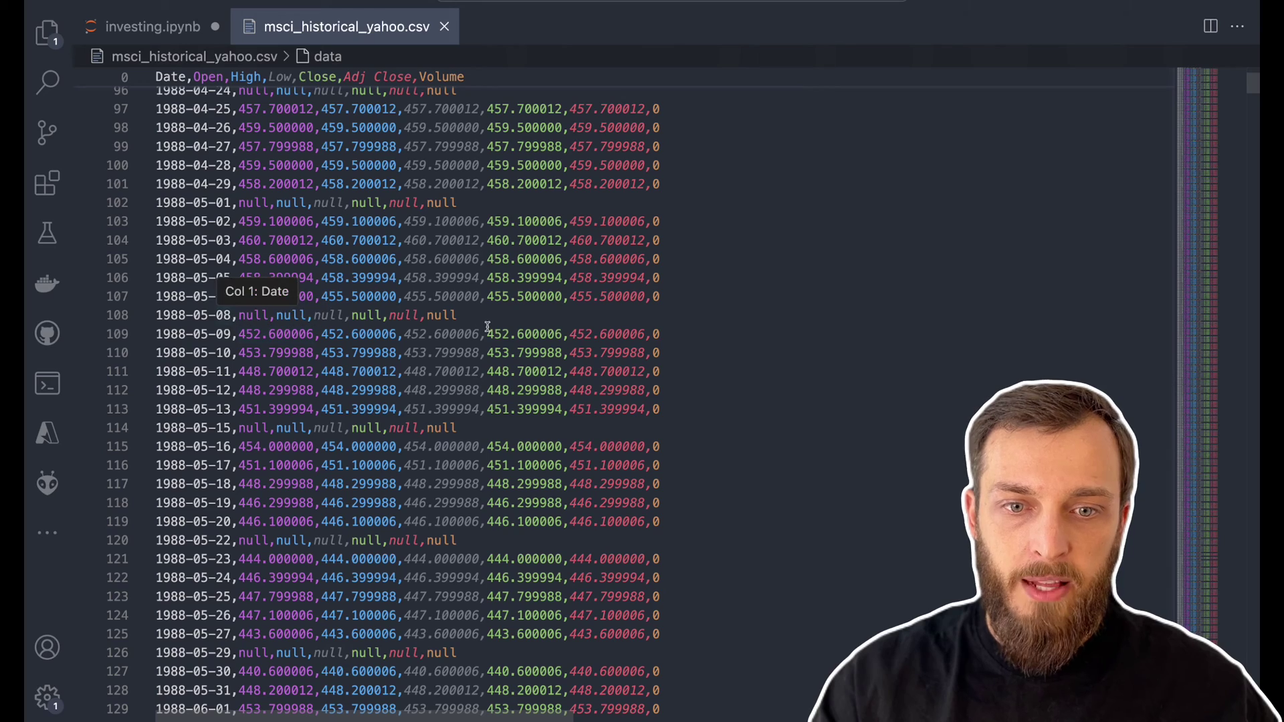
{"action": "scroll", "coordinate": [769, 373], "scroll_direction": "down", "scroll_amount": 20}
{"action": "scroll", "coordinate": [768, 372], "scroll_direction": "up", "scroll_amount": 20}
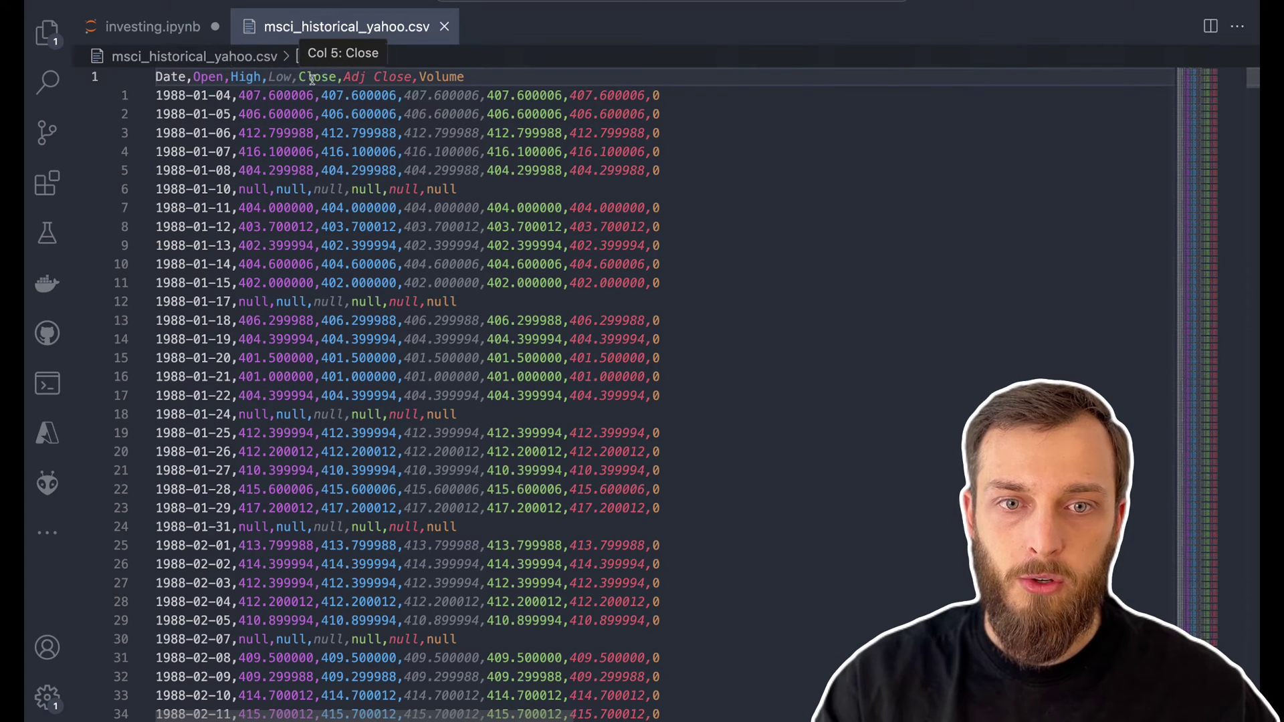
{"action": "left_click", "coordinate": [152, 27]}
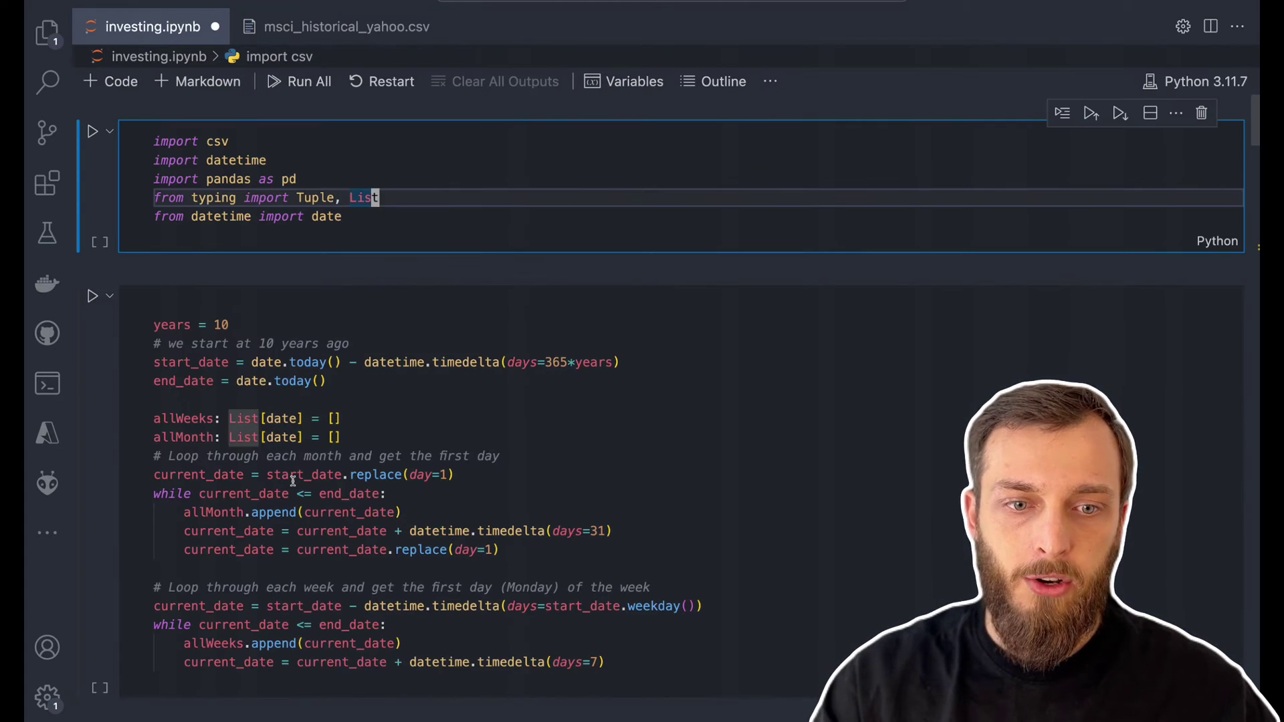
{"action": "left_click", "coordinate": [276, 441]}
{"action": "scroll", "coordinate": [276, 440], "scroll_direction": "down", "scroll_amount": 5}
{"action": "scroll", "coordinate": [194, 251], "scroll_direction": "up", "scroll_amount": 4}
{"action": "left_click", "coordinate": [172, 234]}
{"action": "left_click_drag", "start_coordinate": [173, 272], "coordinate": [502, 271]}
{"action": "left_click_drag", "start_coordinate": [614, 272], "coordinate": [503, 271]}
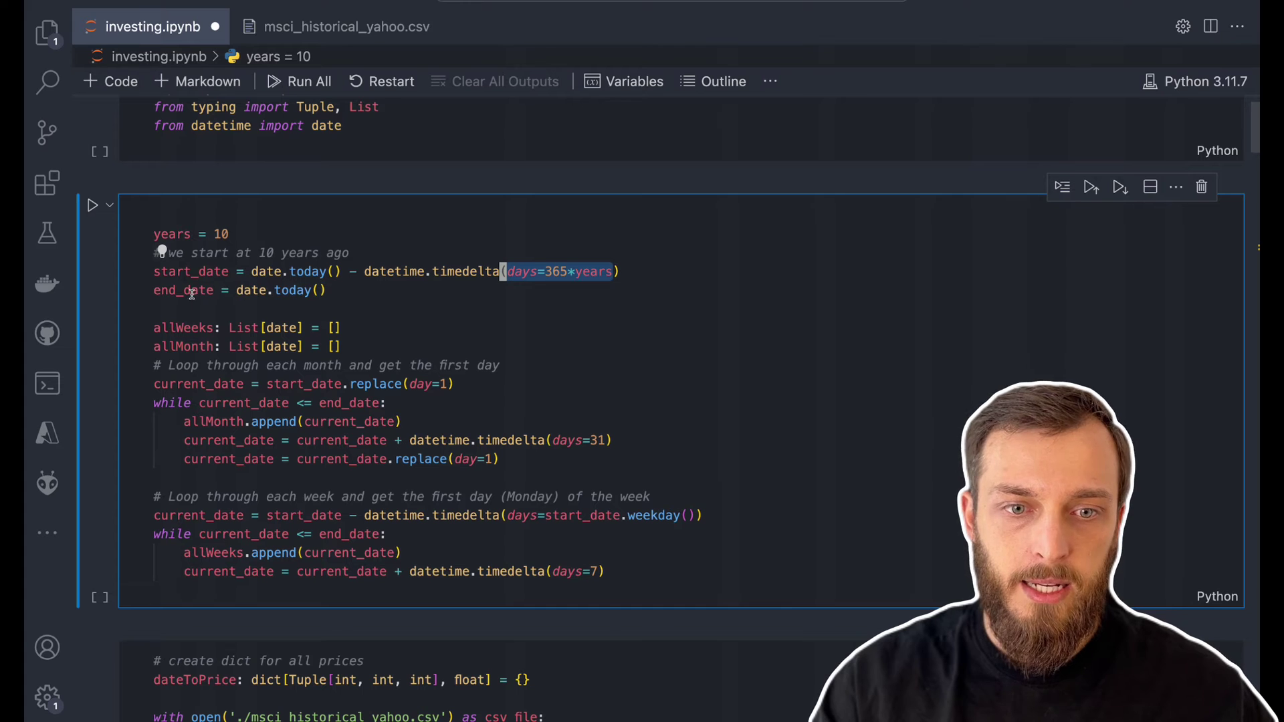
{"action": "left_click_drag", "start_coordinate": [193, 294], "coordinate": [335, 295]}
Run the imports cell and the monthly and weekly date-list cell
{"action": "left_click", "coordinate": [355, 328]}
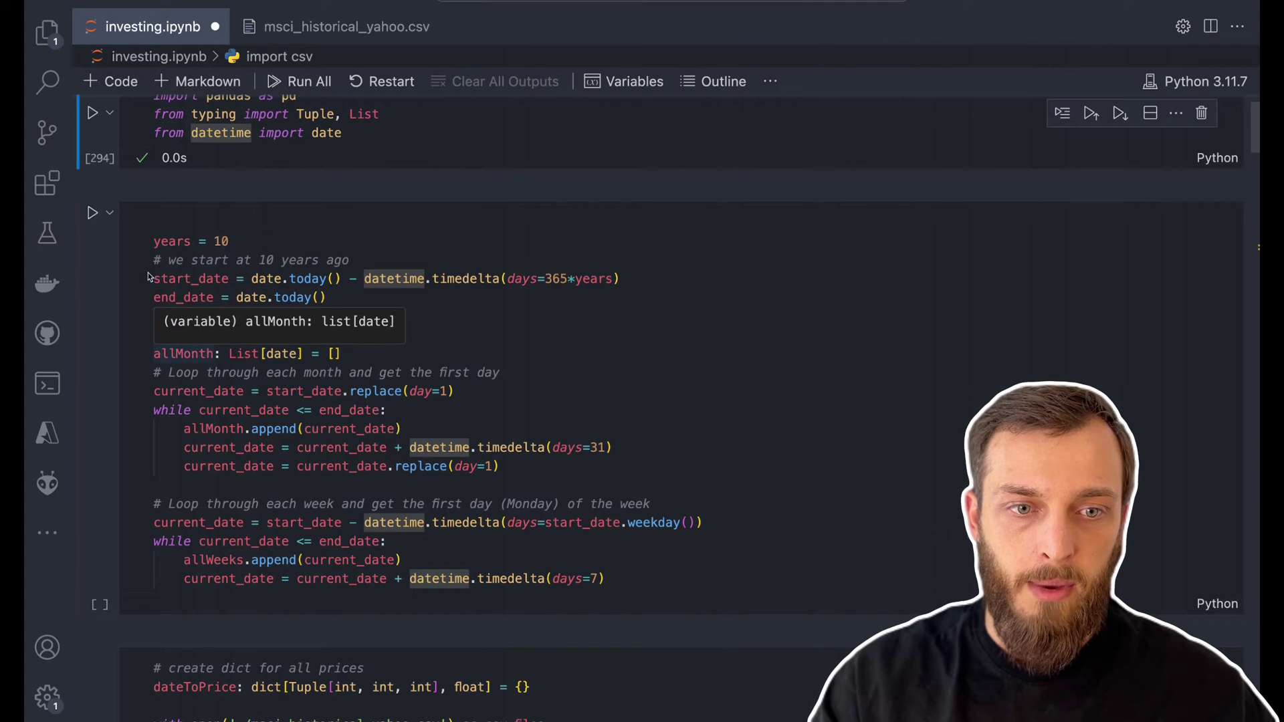
{"action": "left_click", "coordinate": [92, 213]}
{"action": "scroll", "coordinate": [486, 454], "scroll_direction": "down", "scroll_amount": 4}
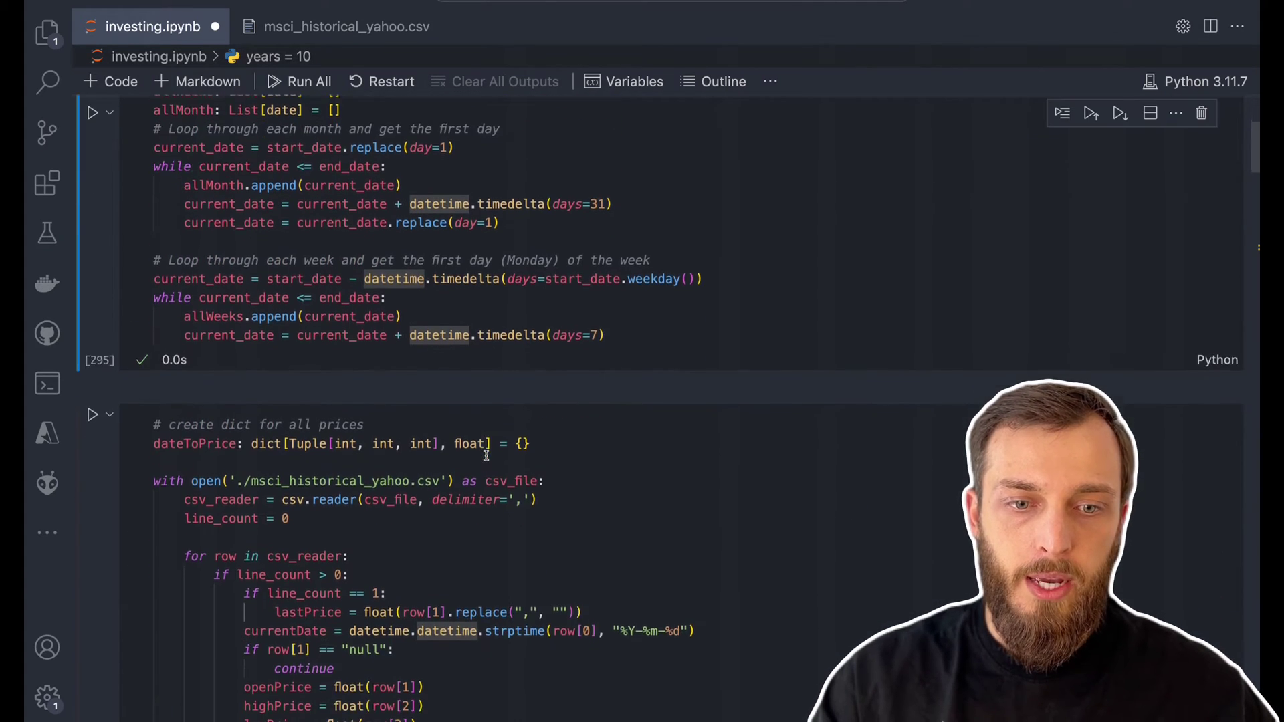
{"action": "scroll", "coordinate": [487, 455], "scroll_direction": "down", "scroll_amount": 4}
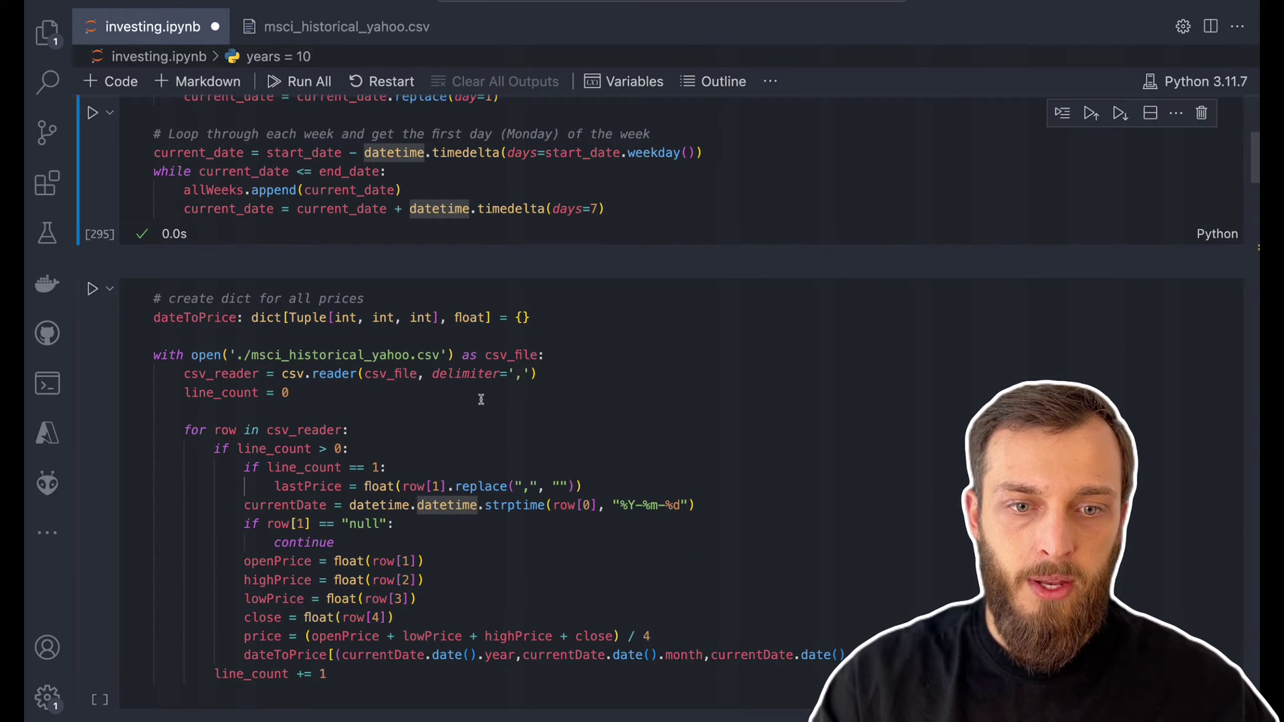
{"action": "scroll", "coordinate": [482, 399], "scroll_direction": "down", "scroll_amount": 7}
{"action": "scroll", "coordinate": [386, 137], "scroll_direction": "up", "scroll_amount": 2}
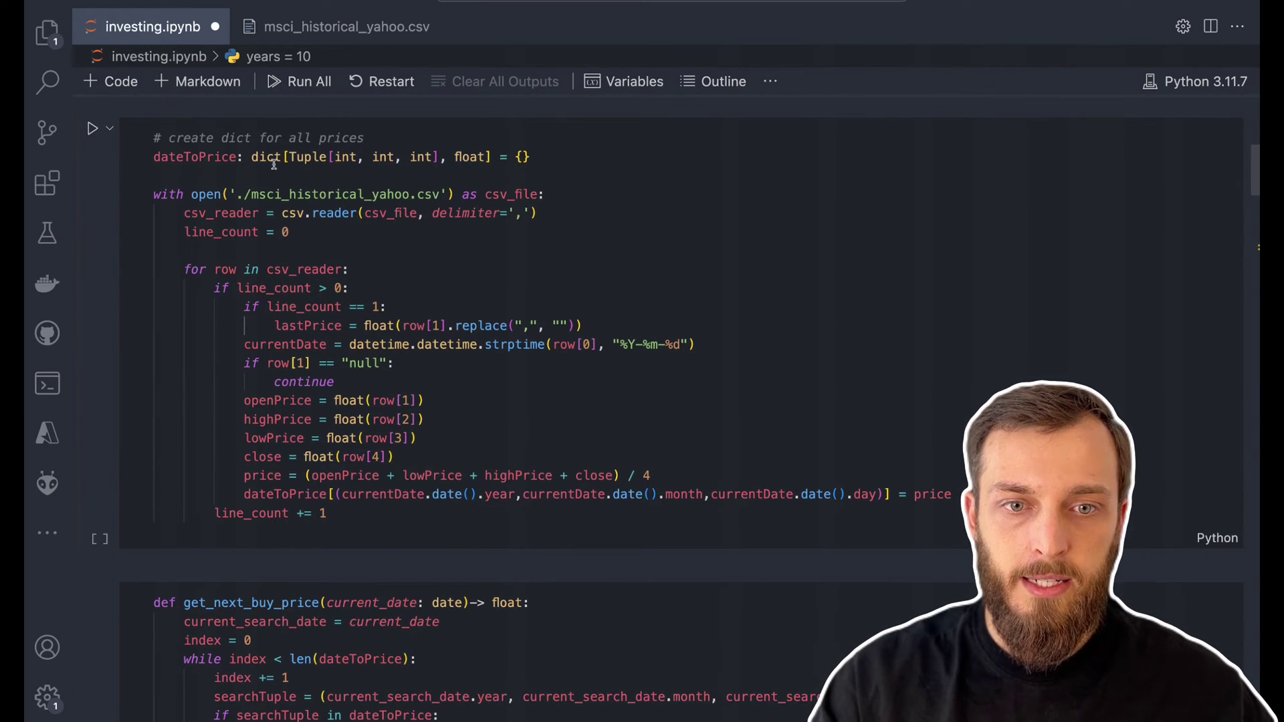
Go over the dateToPrice cell's null-row check and the four daily prices averaged by dividing by 4
{"action": "mouse_move", "coordinate": [305, 157]}
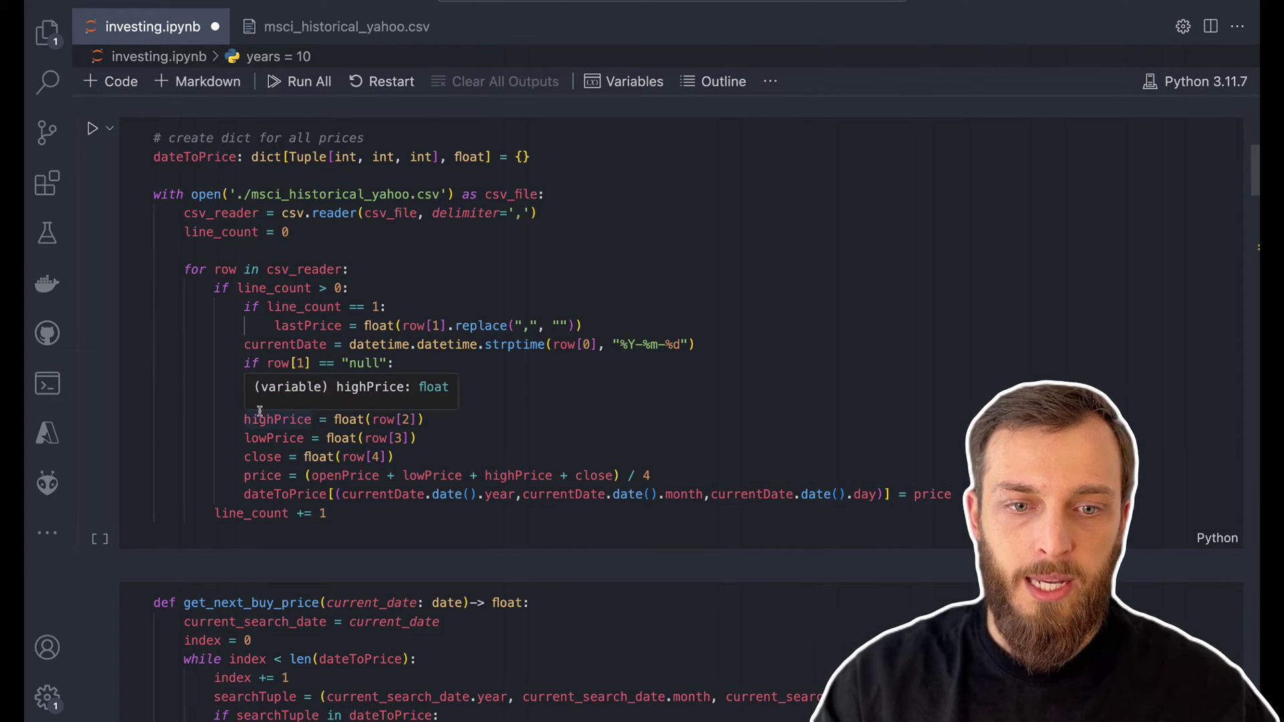
{"action": "left_click", "coordinate": [338, 363]}
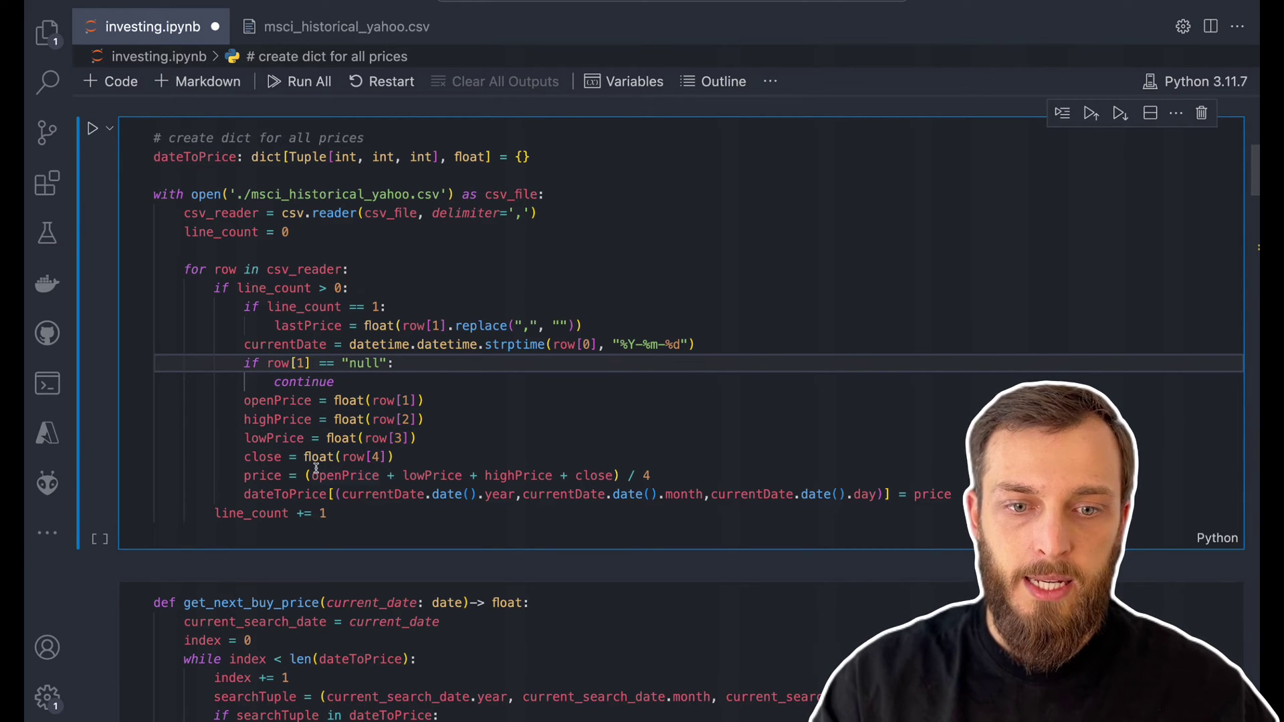
{"action": "key", "text": "Escape"}
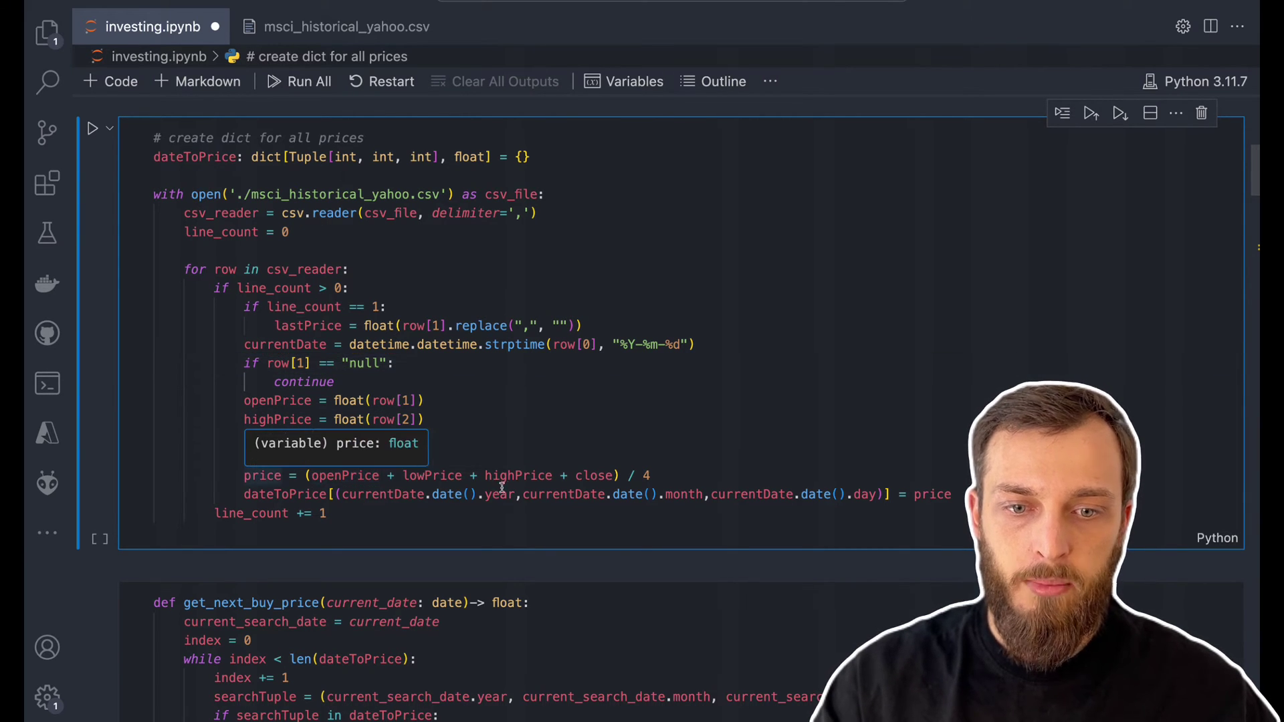
{"action": "double_click", "coordinate": [616, 476]}
{"action": "double_click", "coordinate": [641, 474]}
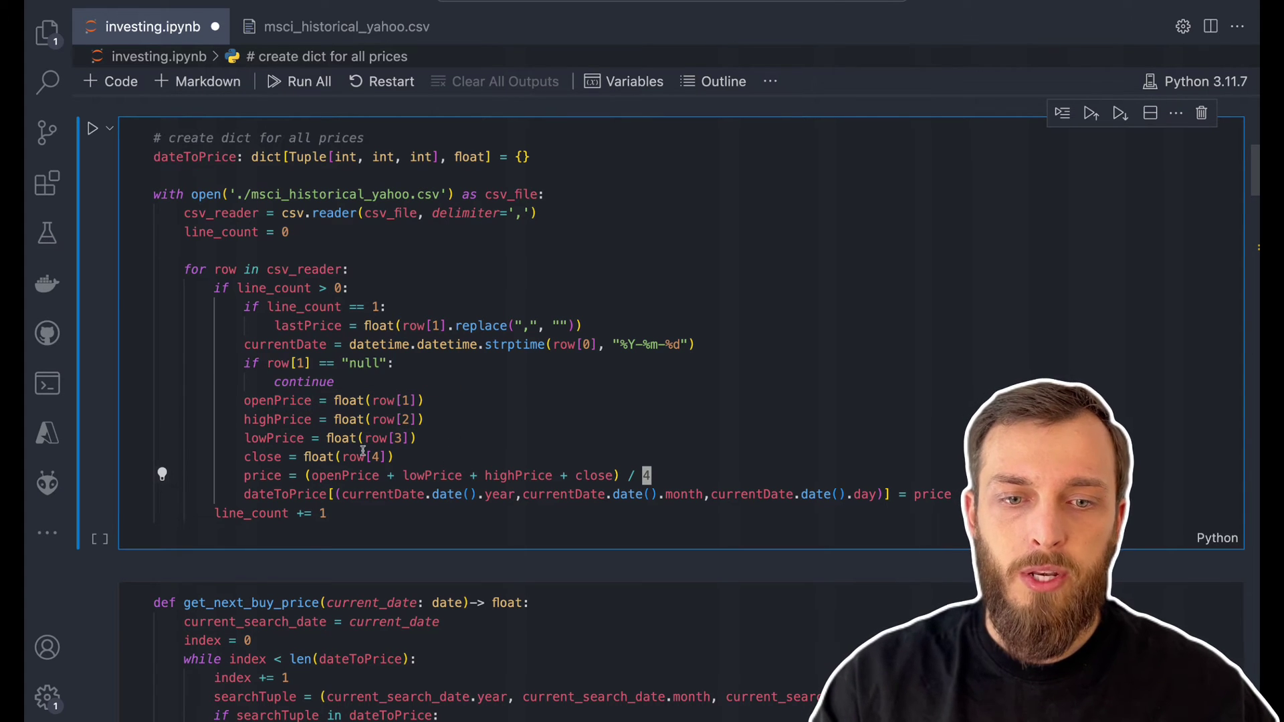
{"action": "left_click_drag", "start_coordinate": [353, 457], "coordinate": [342, 402]}
{"action": "left_click", "coordinate": [428, 457]}
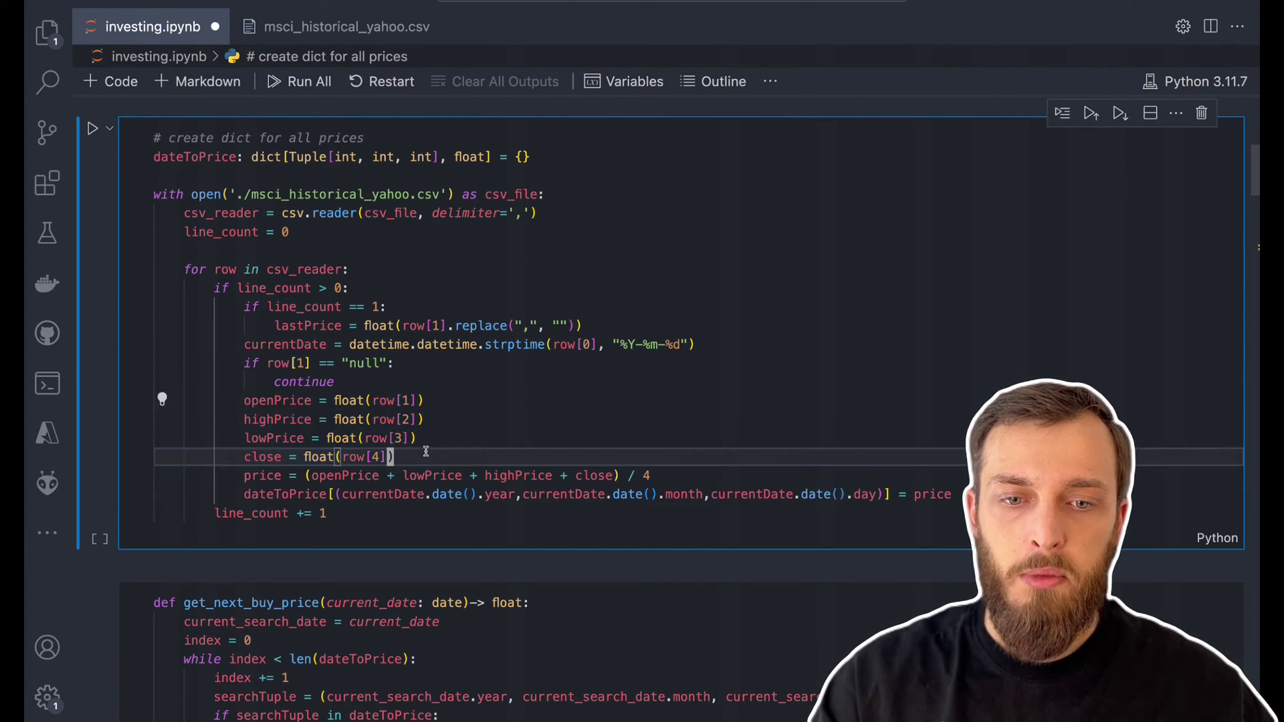
Run the dateToPrice CSV-reading cell, then define the get_next_buy_price function
{"action": "scroll", "coordinate": [431, 453], "scroll_direction": "down", "scroll_amount": 1}
{"action": "key", "text": "ctrl+Return"}
{"action": "scroll", "coordinate": [323, 321], "scroll_direction": "down", "scroll_amount": 4}
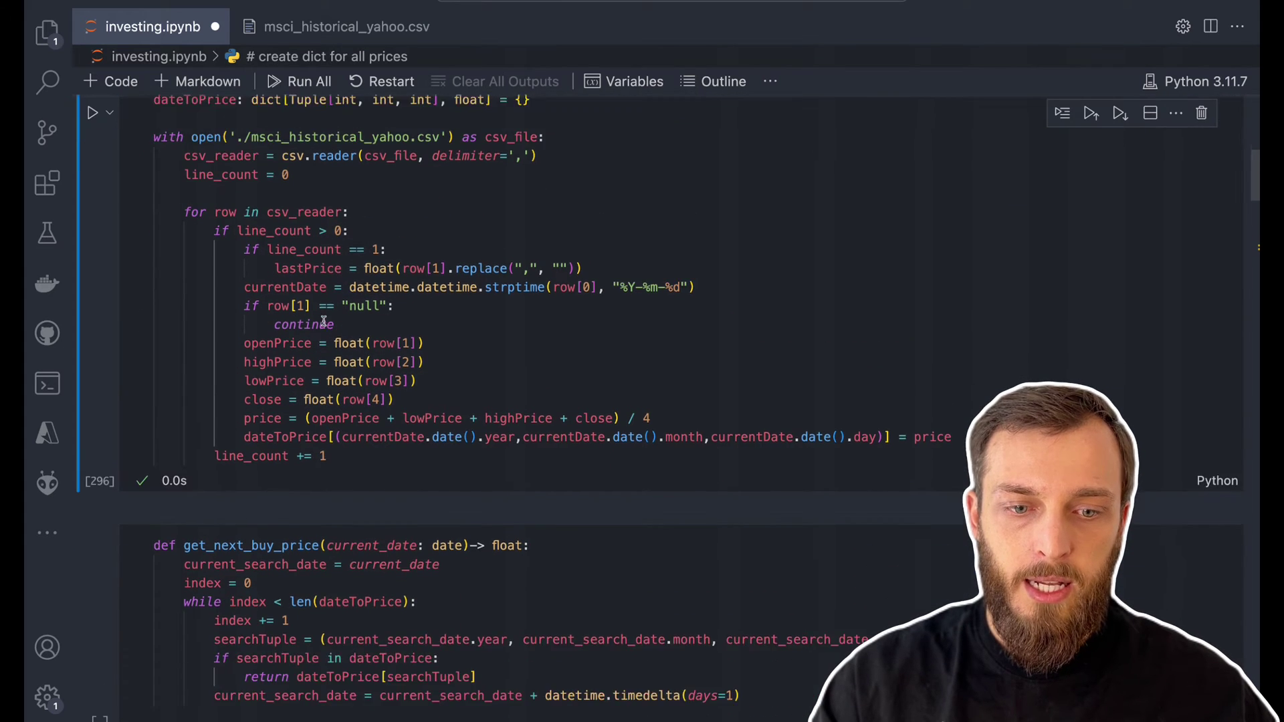
{"action": "left_click", "coordinate": [244, 348]}
{"action": "left_click", "coordinate": [92, 321]}
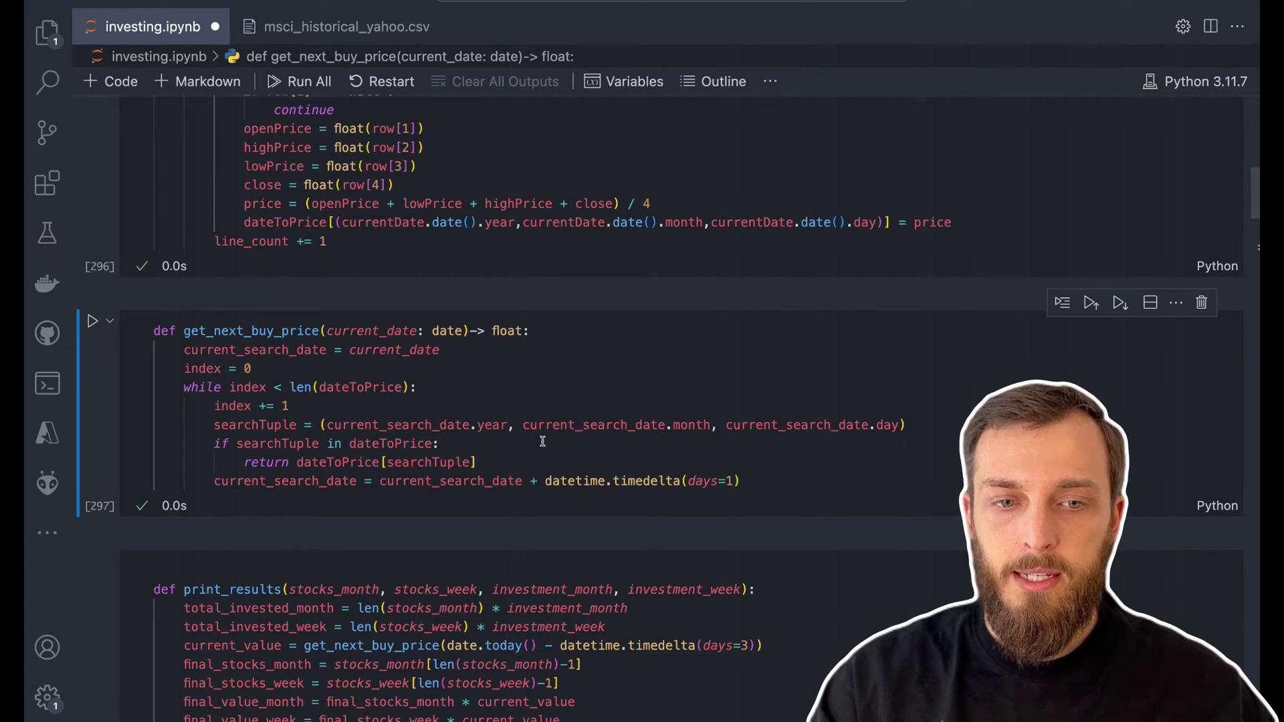
{"action": "scroll", "coordinate": [542, 441], "scroll_direction": "down", "scroll_amount": 2}
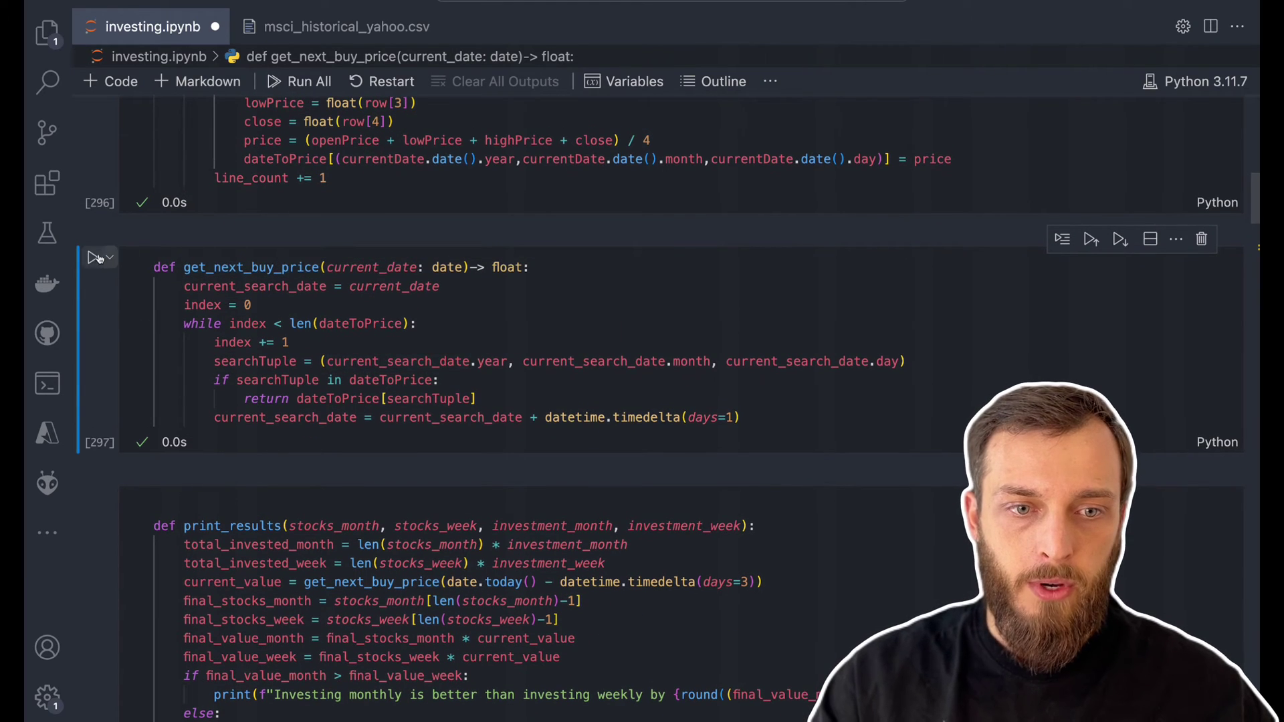
{"action": "scroll", "coordinate": [374, 340], "scroll_direction": "down", "scroll_amount": 5}
Run the print_results definition cell and the matplotlib import cell
{"action": "left_click", "coordinate": [375, 340]}
{"action": "key", "text": "shift+Return"}
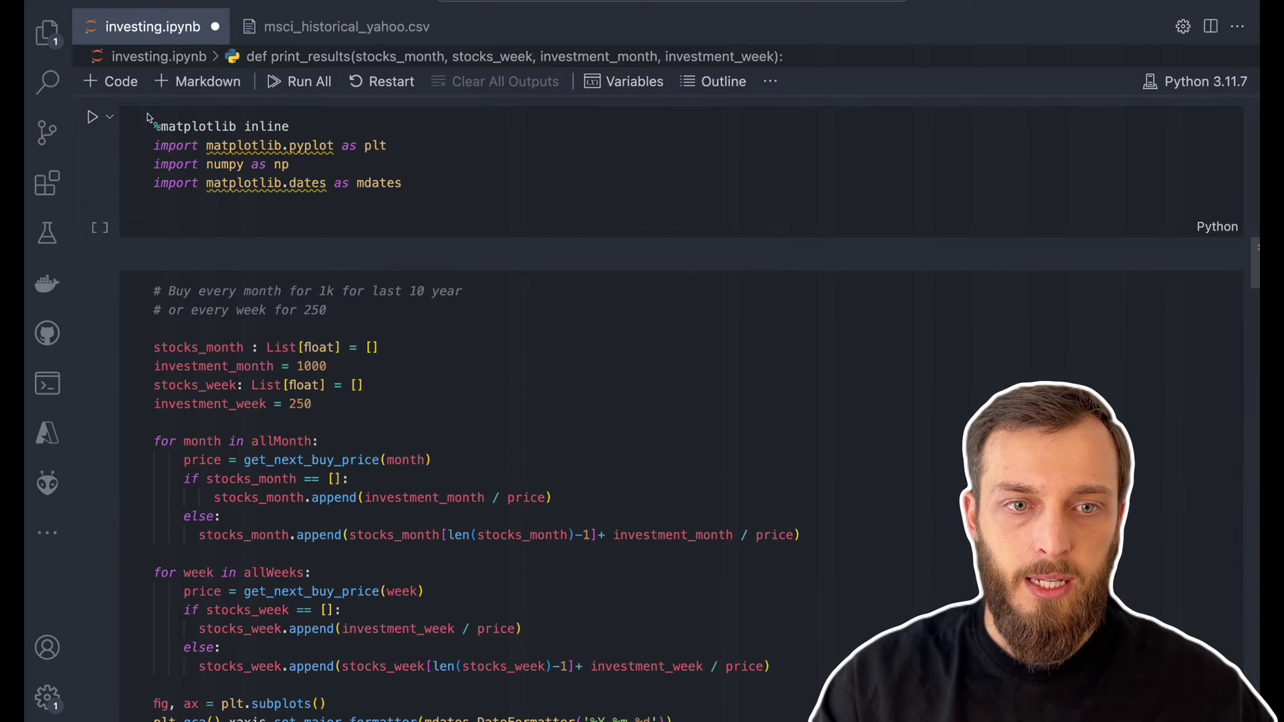
{"action": "key", "text": "ctrl+Return"}
{"action": "scroll", "coordinate": [301, 276], "scroll_direction": "down", "scroll_amount": 1}
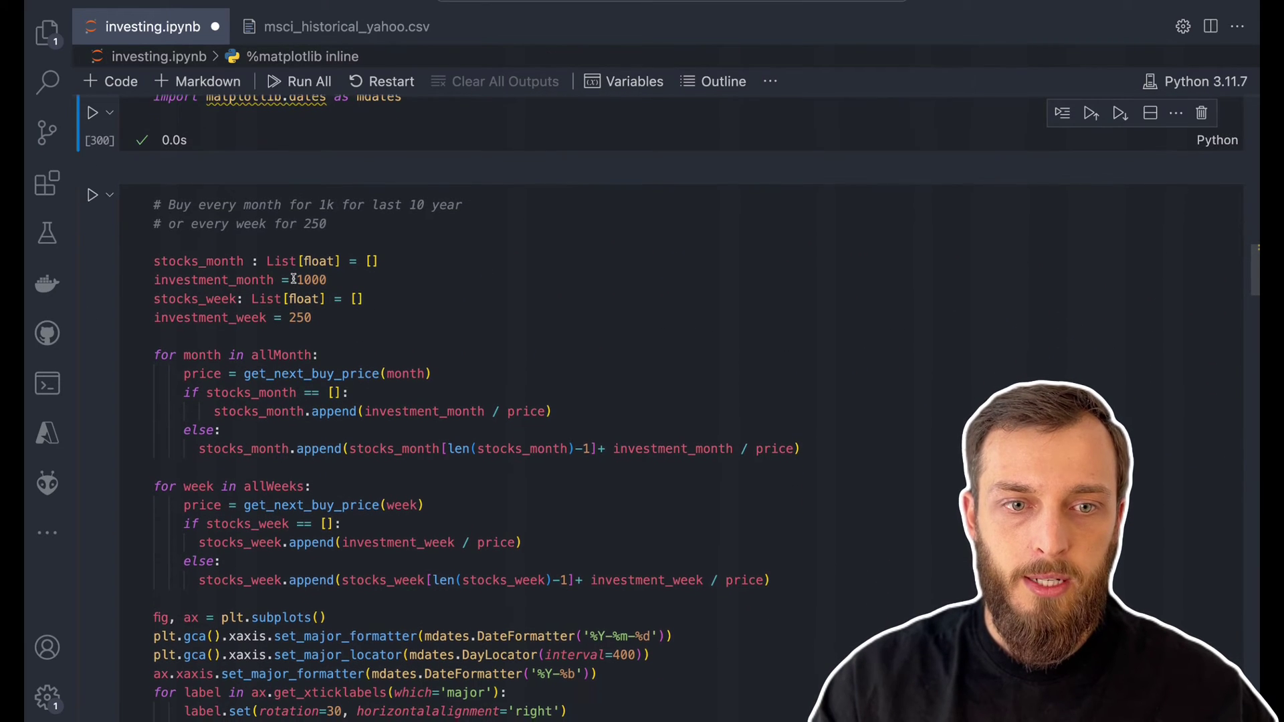
Run the buying simulation of 250 weekly versus 1k monthly and view its stock-count chart
{"action": "left_click", "coordinate": [371, 295]}
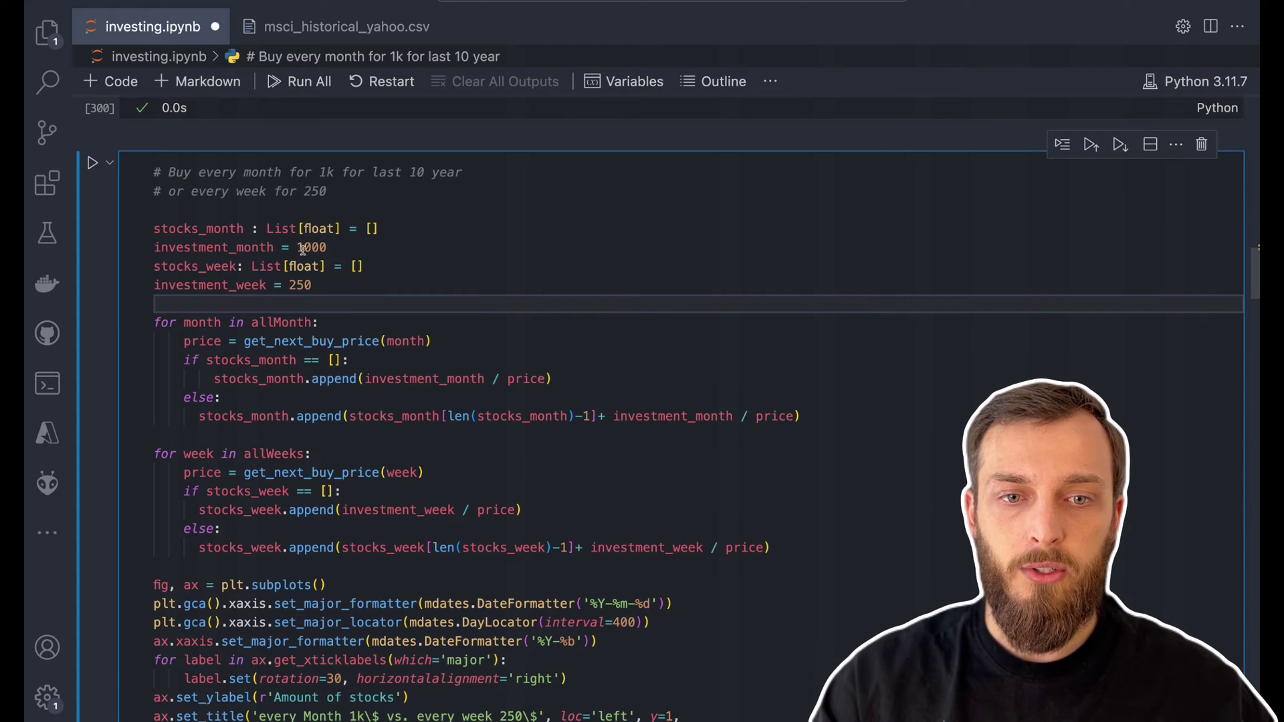
{"action": "left_click", "coordinate": [326, 284]}
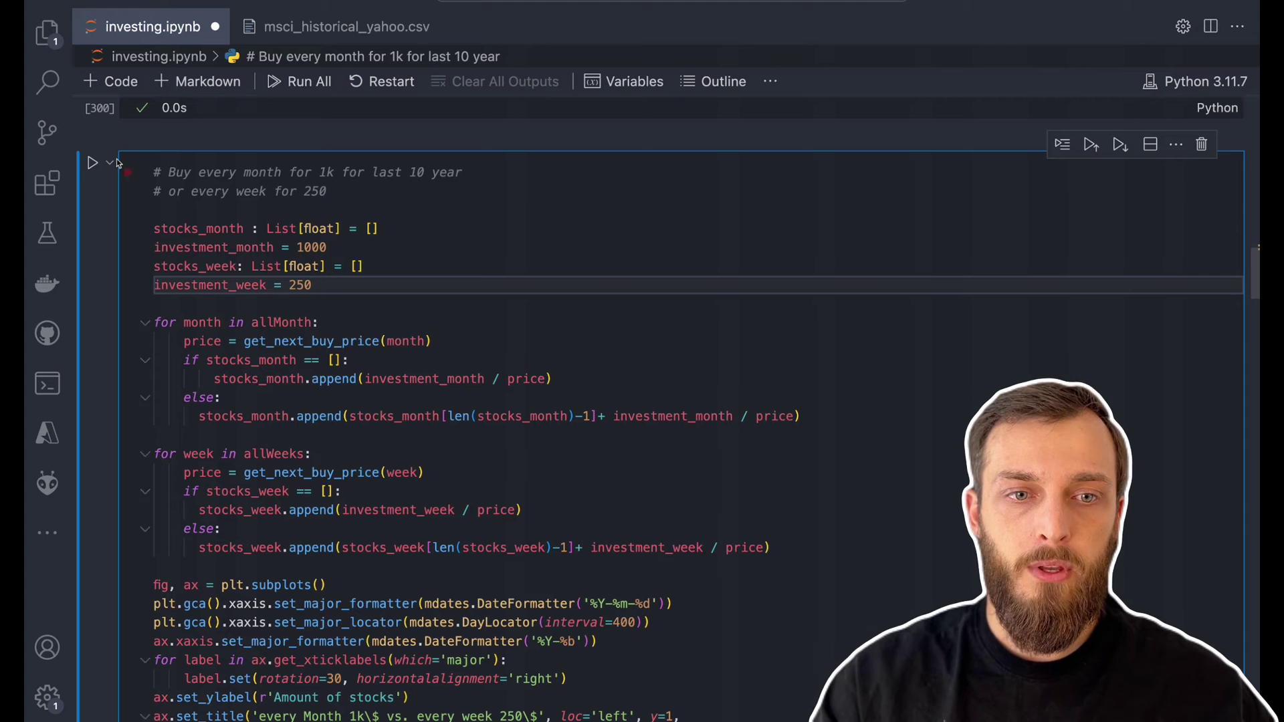
{"action": "key", "text": "Escape"}
{"action": "scroll", "coordinate": [367, 357], "scroll_direction": "down", "scroll_amount": 2}
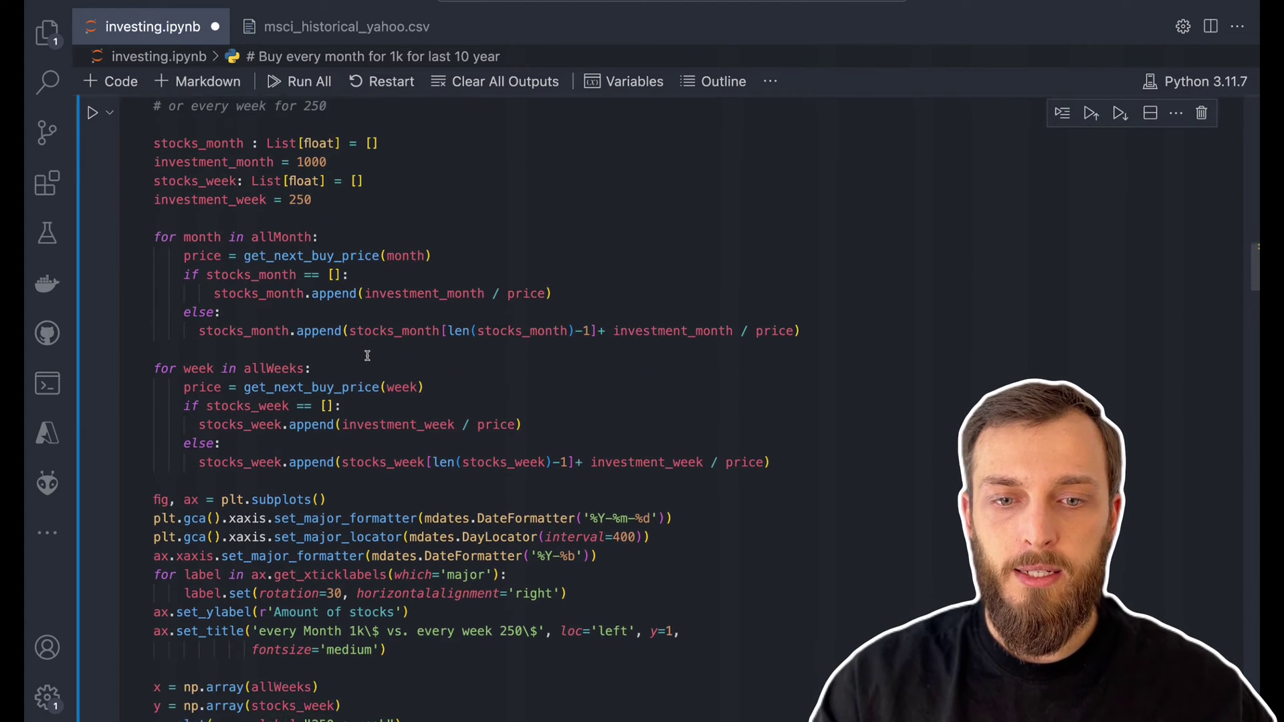
{"action": "scroll", "coordinate": [147, 296], "scroll_direction": "down", "scroll_amount": 2}
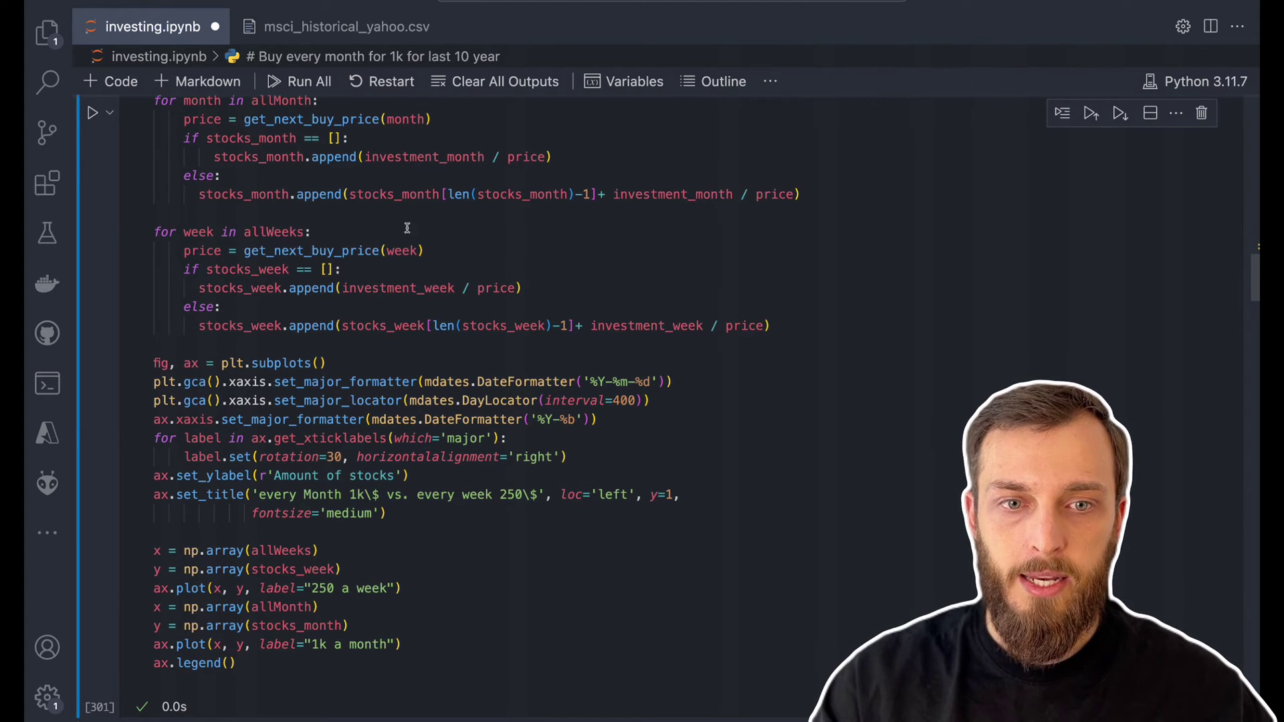
{"action": "scroll", "coordinate": [313, 428], "scroll_direction": "down", "scroll_amount": 7}
{"action": "scroll", "coordinate": [313, 426], "scroll_direction": "down", "scroll_amount": 2}
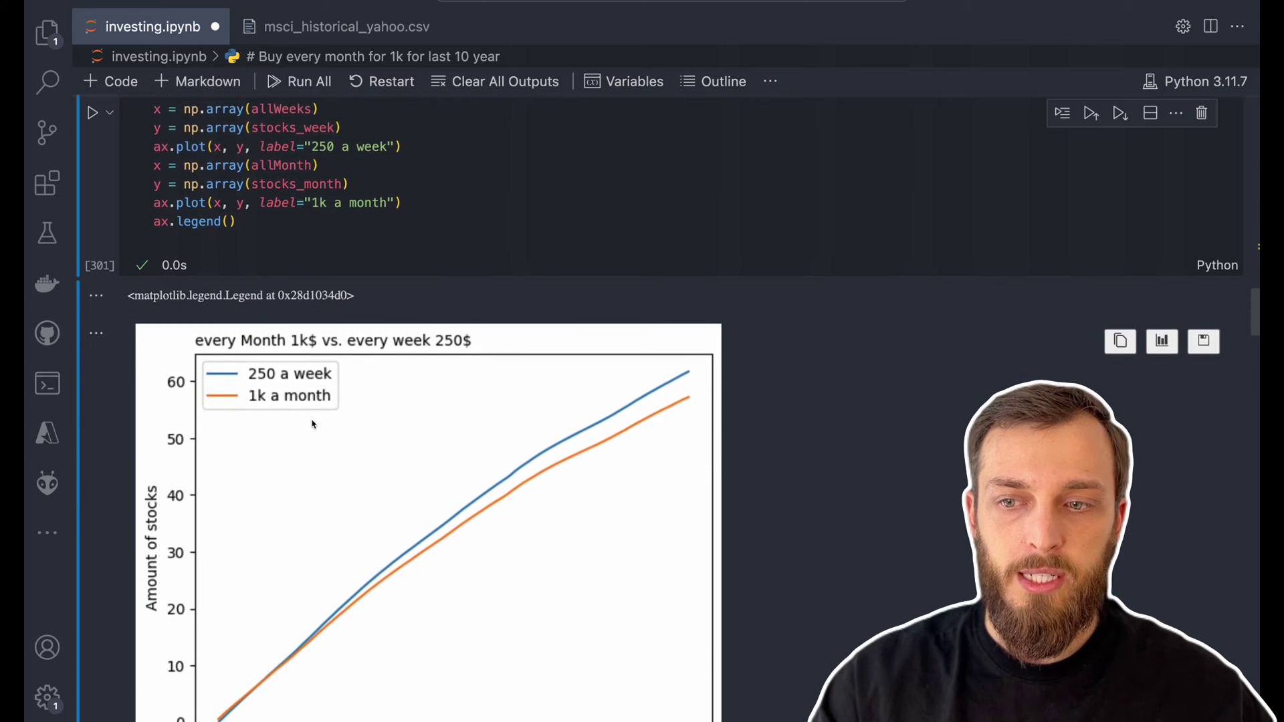
Run print_results to get the table showing weekly investing ahead by 7.85 %
{"action": "scroll", "coordinate": [831, 396], "scroll_direction": "down", "scroll_amount": 4}
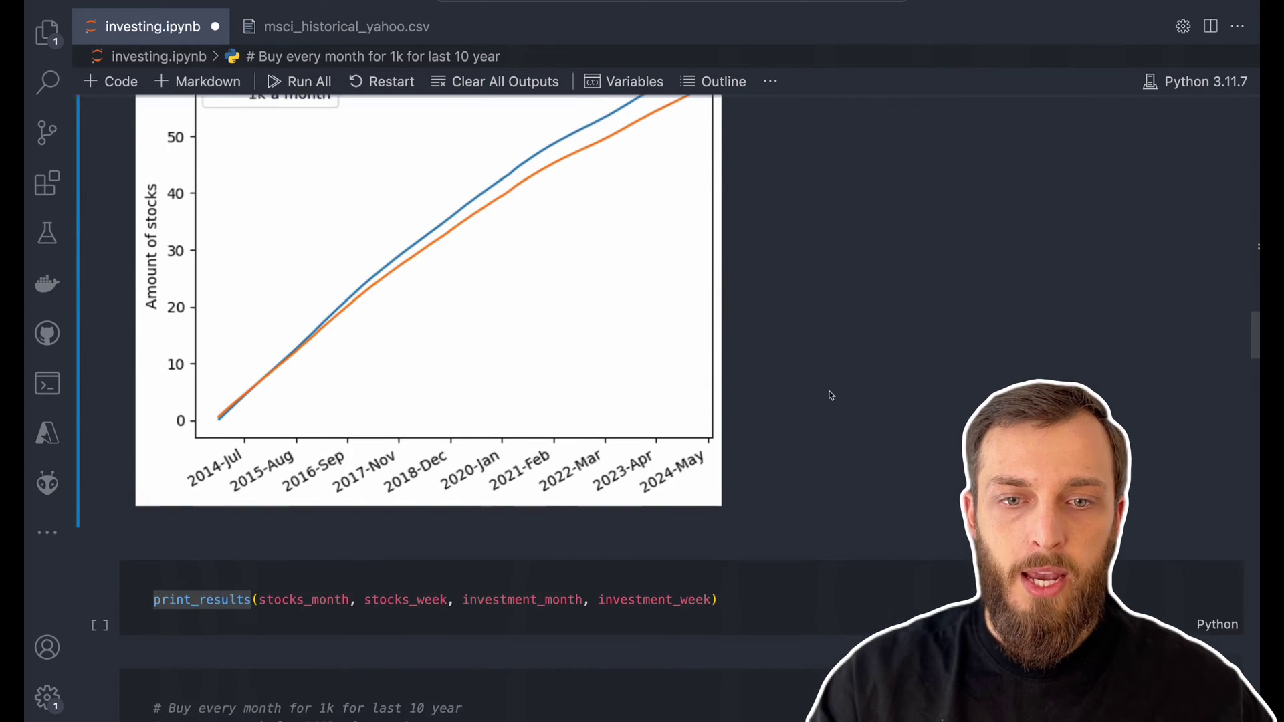
{"action": "scroll", "coordinate": [831, 395], "scroll_direction": "up", "scroll_amount": 2}
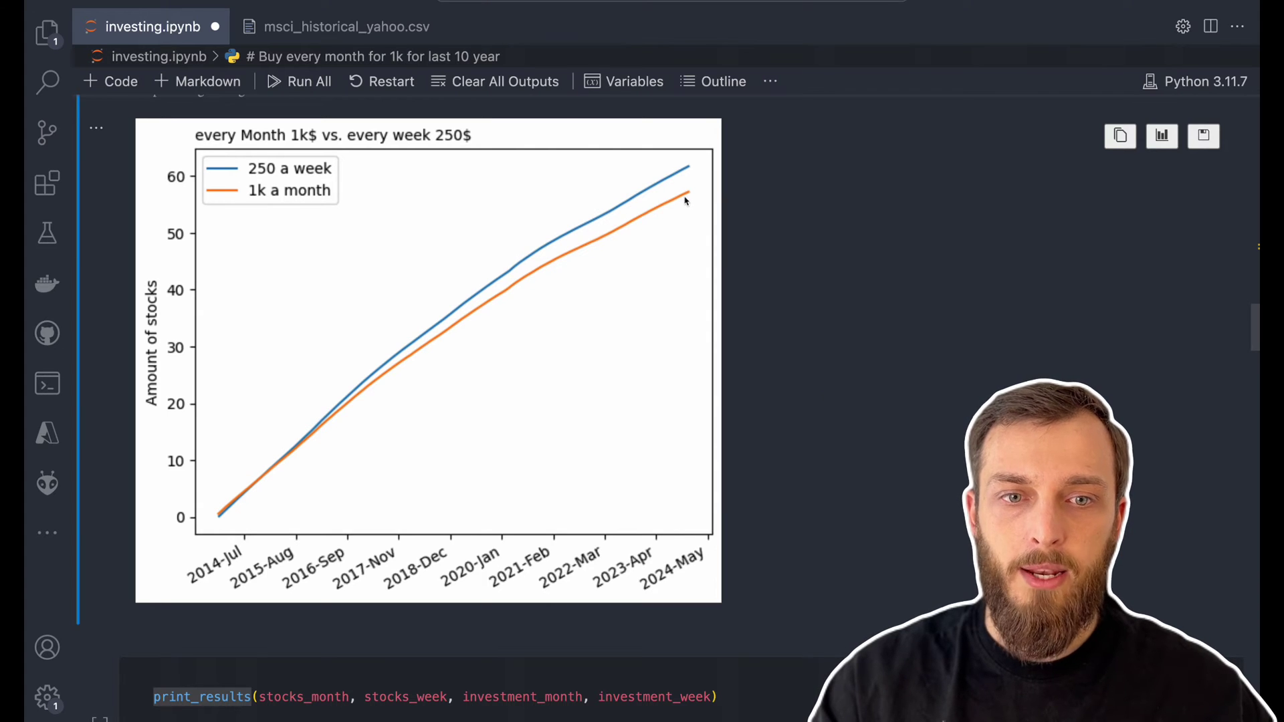
{"action": "scroll", "coordinate": [694, 218], "scroll_direction": "down", "scroll_amount": 6}
{"action": "left_click", "coordinate": [245, 317]}
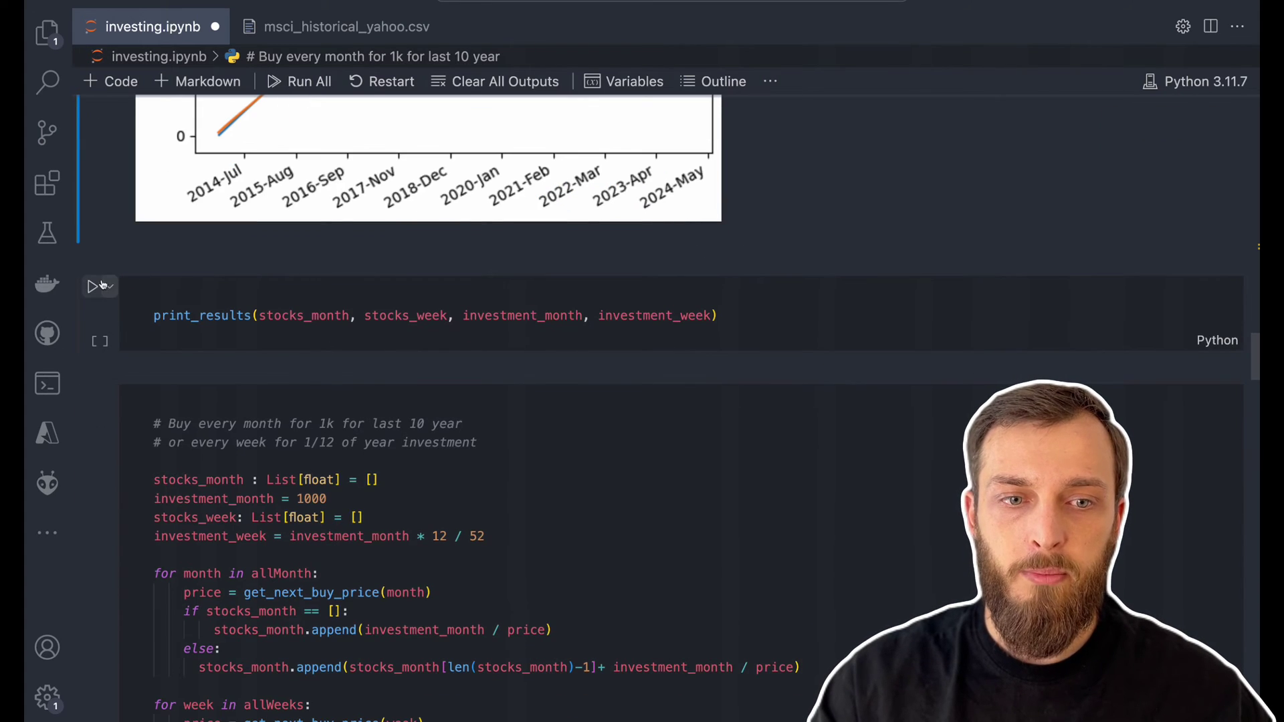
{"action": "key", "text": "ctrl+Return"}
{"action": "scroll", "coordinate": [268, 341], "scroll_direction": "up", "scroll_amount": 5}
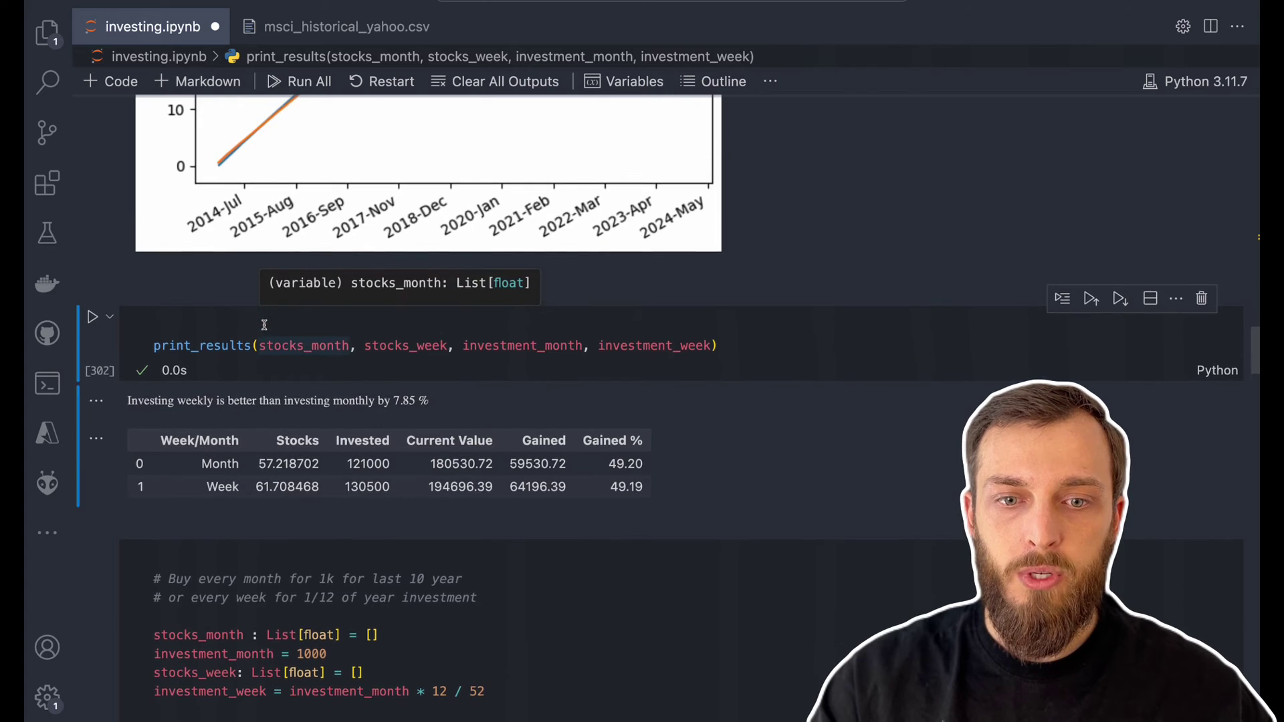
{"action": "left_click_drag", "start_coordinate": [397, 664], "coordinate": [430, 662]}
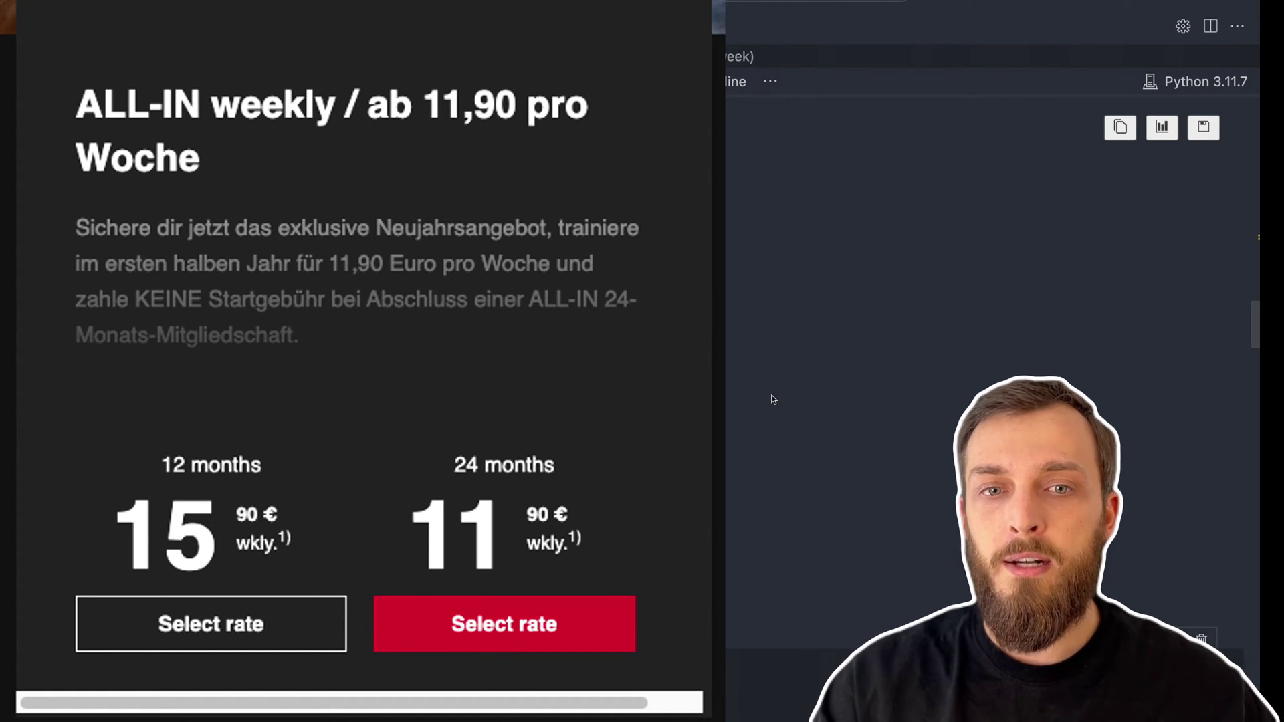
Rerun the simulation with investment_week = investment_month * 12 / 52 for equal yearly sums
{"action": "scroll", "coordinate": [356, 291], "scroll_direction": "down", "scroll_amount": 10}
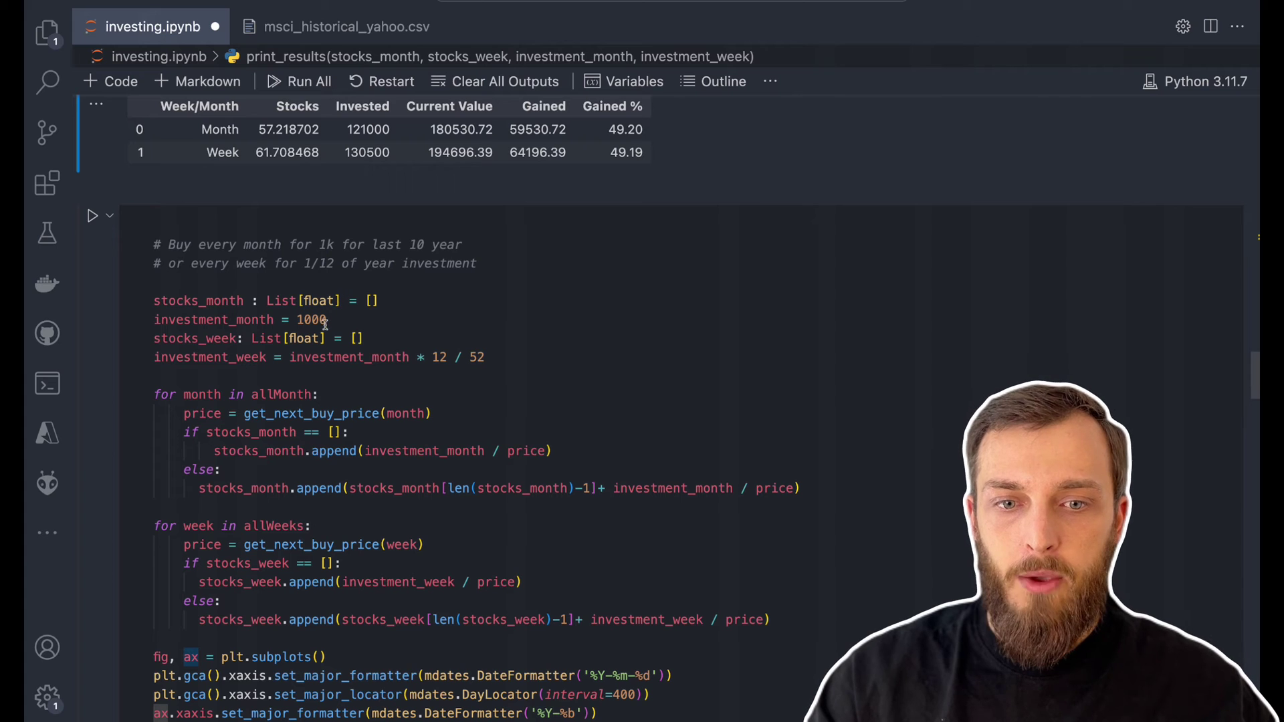
{"action": "left_click_drag", "start_coordinate": [289, 356], "coordinate": [493, 356]}
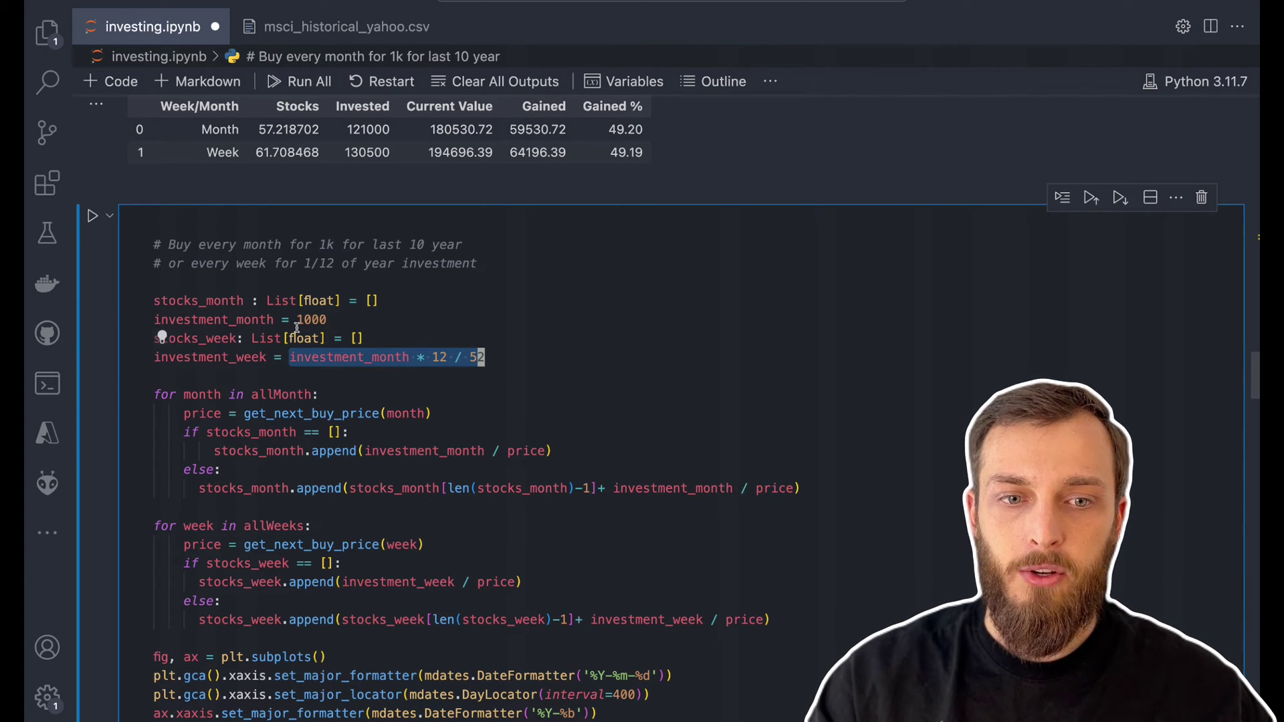
{"action": "left_click", "coordinate": [93, 216]}
{"action": "scroll", "coordinate": [343, 284], "scroll_direction": "down", "scroll_amount": 10}
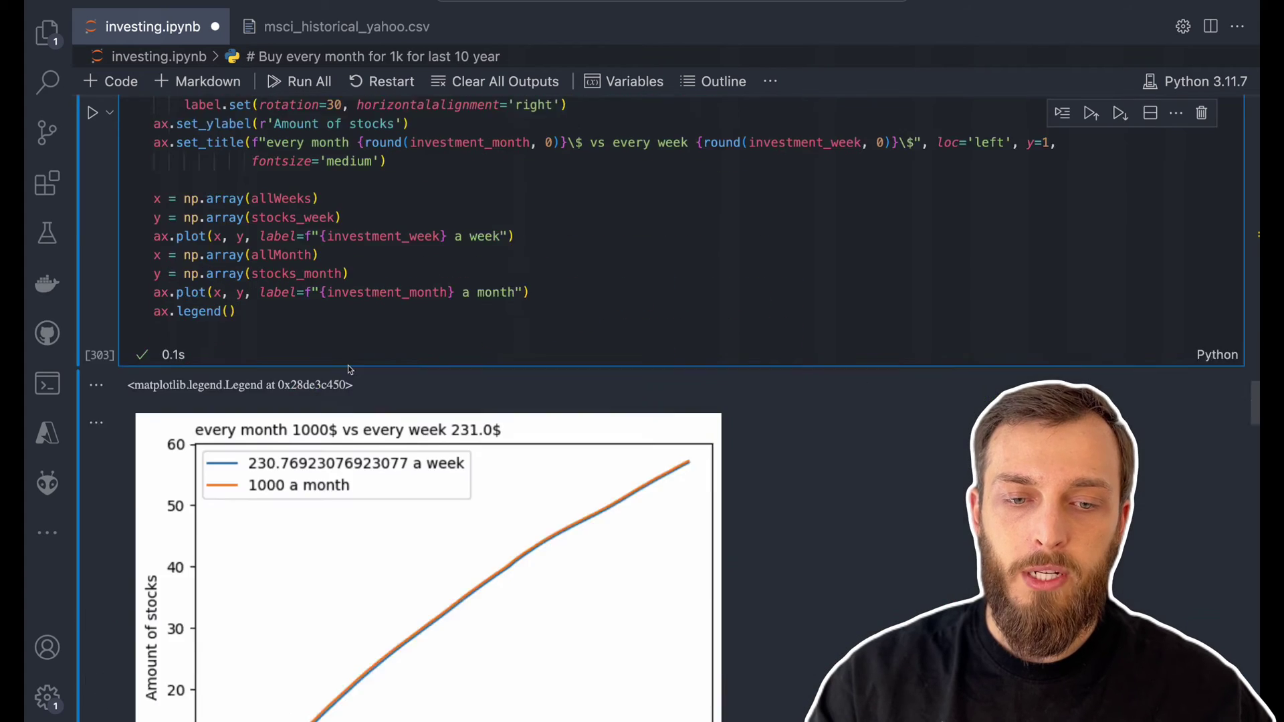
{"action": "scroll", "coordinate": [252, 182], "scroll_direction": "up", "scroll_amount": 2}
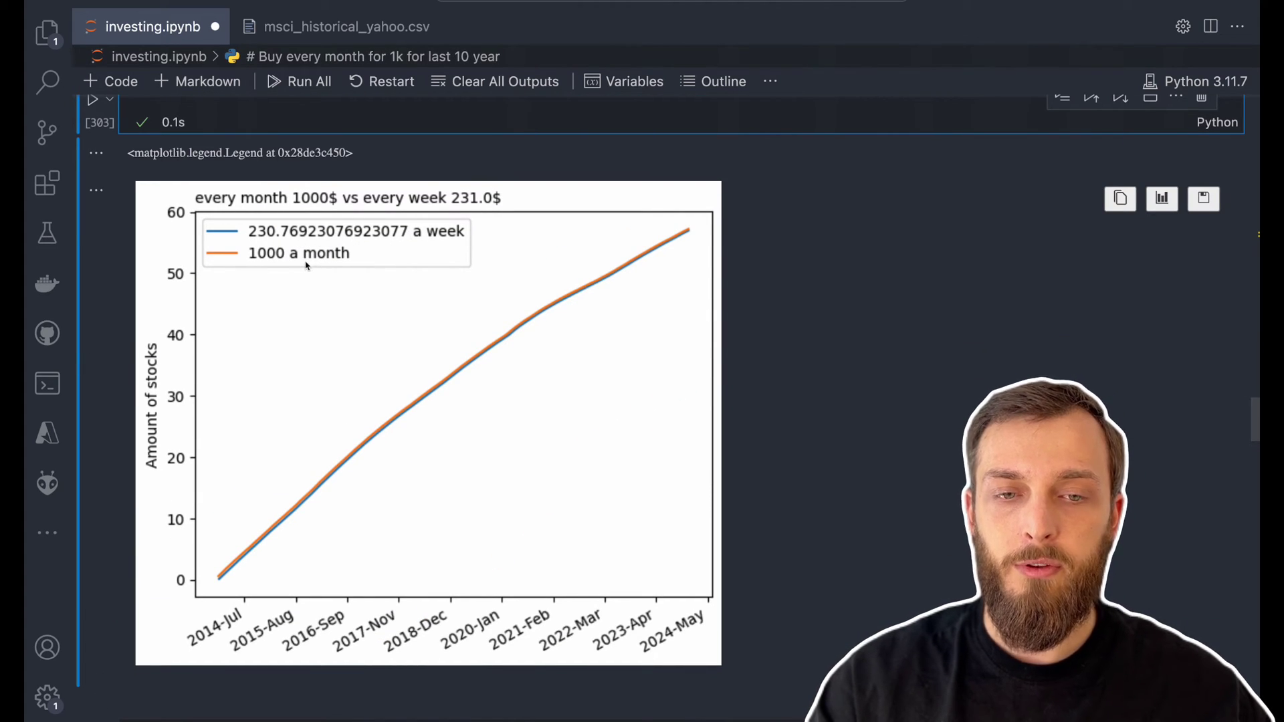
{"action": "scroll", "coordinate": [621, 382], "scroll_direction": "down", "scroll_amount": 8}
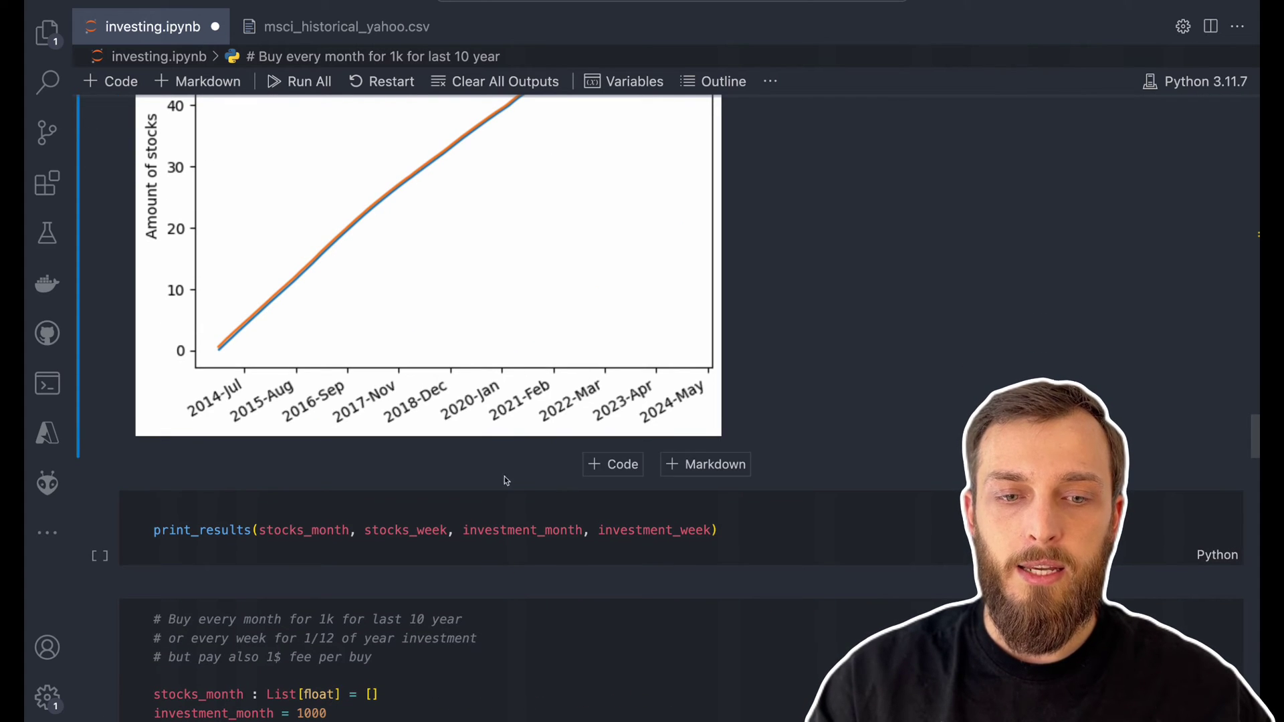
Run print_results, which shows monthly investing ahead by 0.45 %
{"action": "left_click", "coordinate": [215, 504]}
{"action": "key", "text": "shift+Return"}
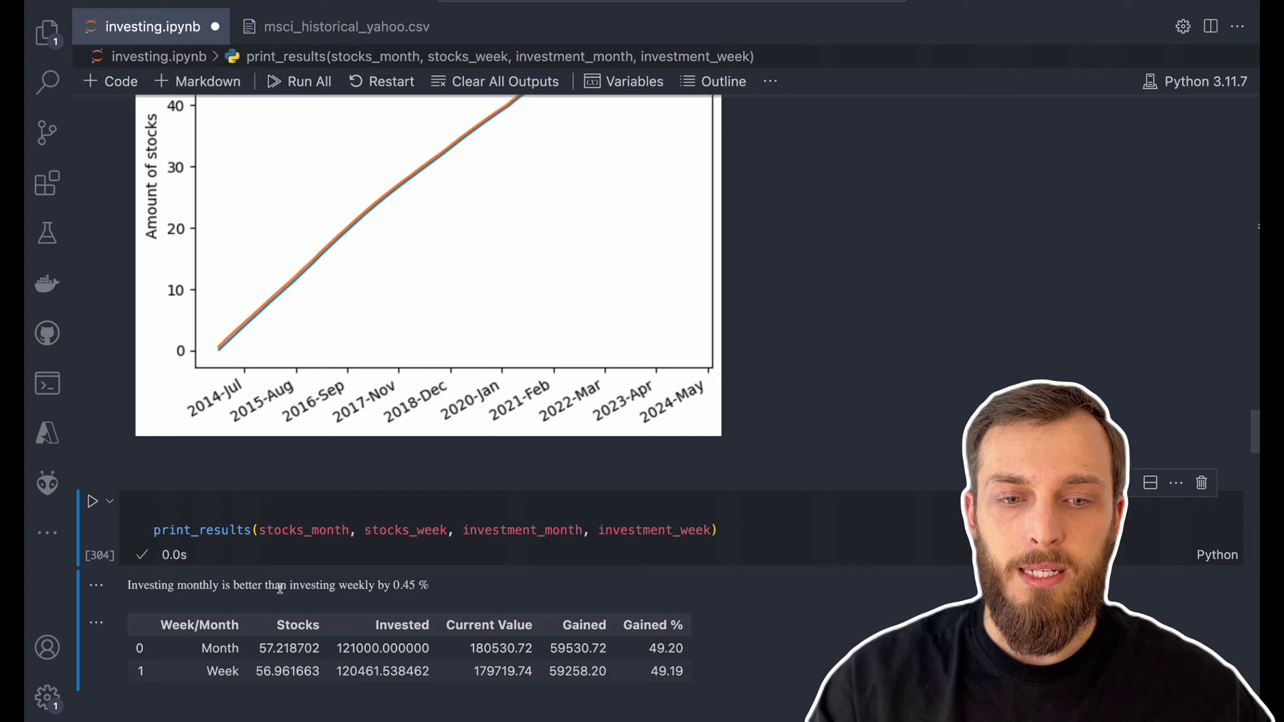
{"action": "left_click_drag", "start_coordinate": [394, 586], "coordinate": [415, 586]}
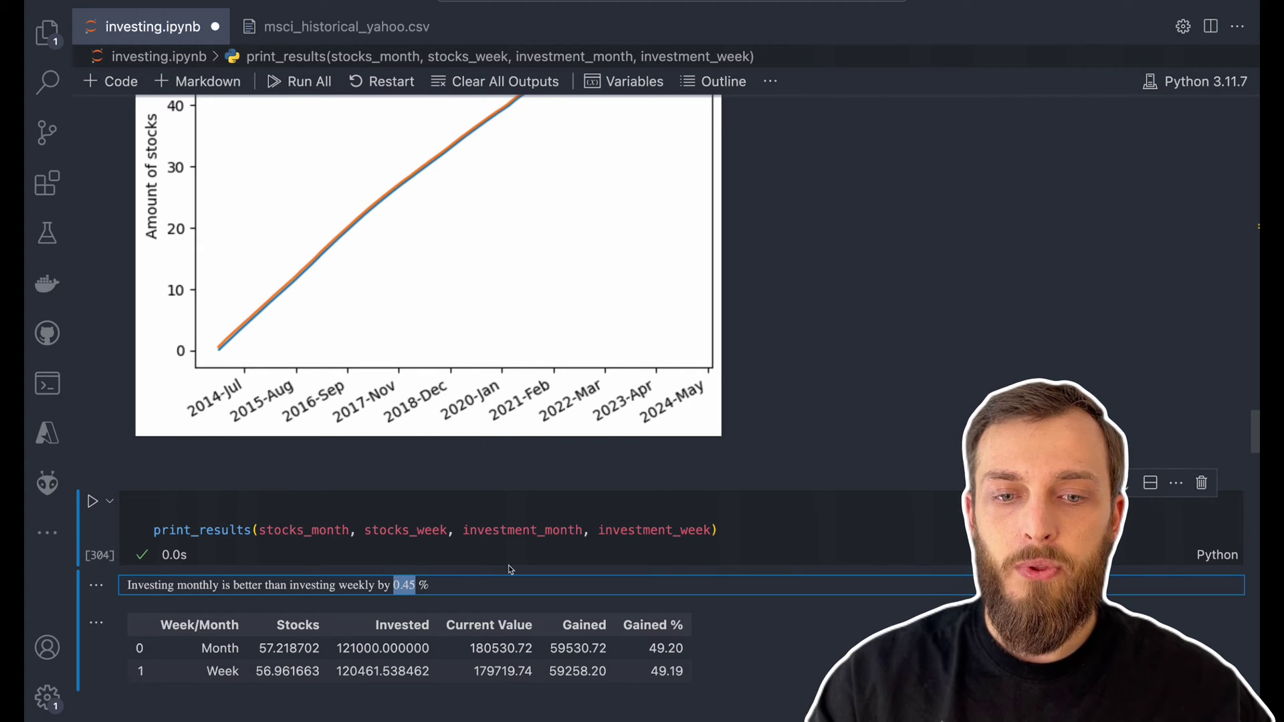
{"action": "scroll", "coordinate": [541, 540], "scroll_direction": "up", "scroll_amount": 5}
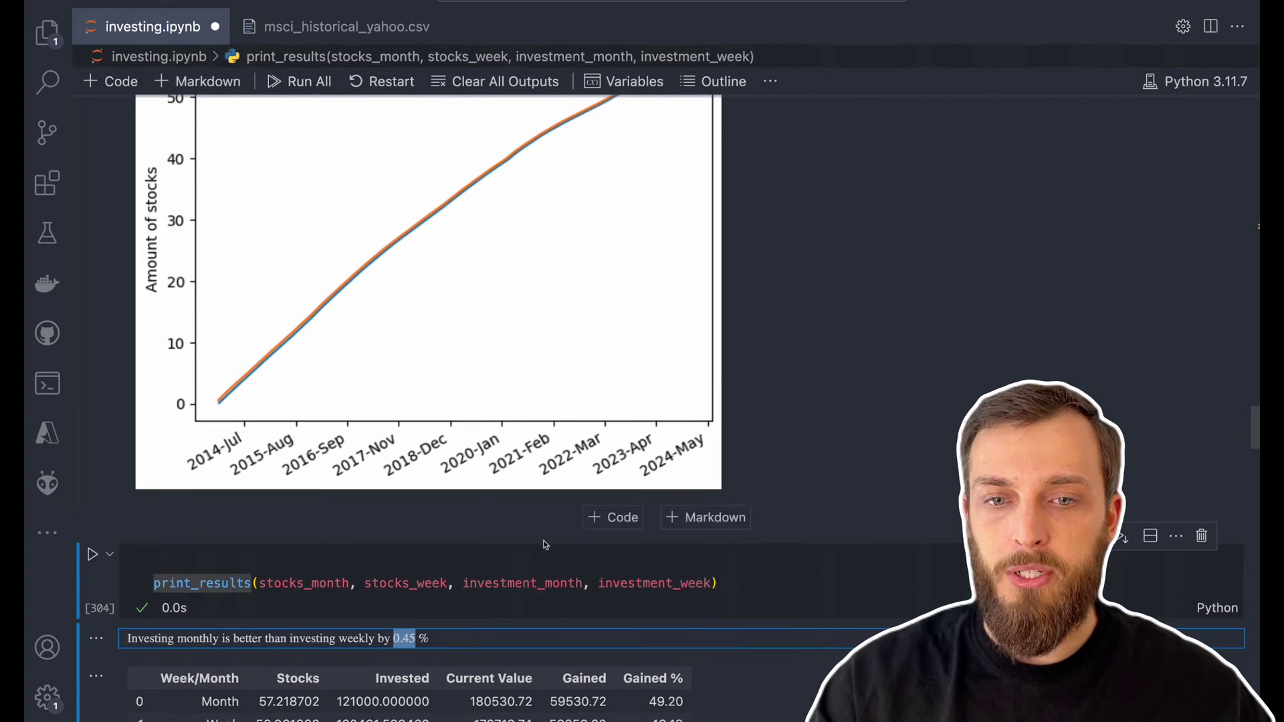
{"action": "scroll", "coordinate": [662, 560], "scroll_direction": "down", "scroll_amount": 2}
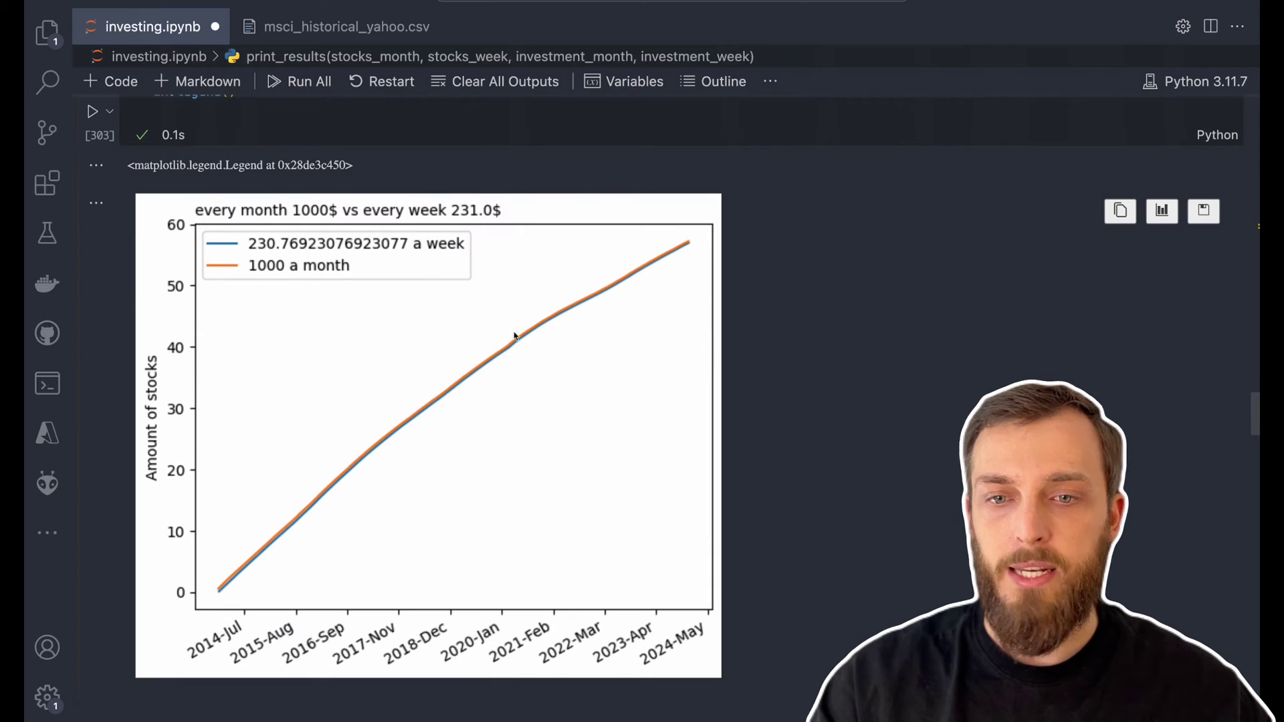
{"action": "scroll", "coordinate": [792, 394], "scroll_direction": "down", "scroll_amount": 8}
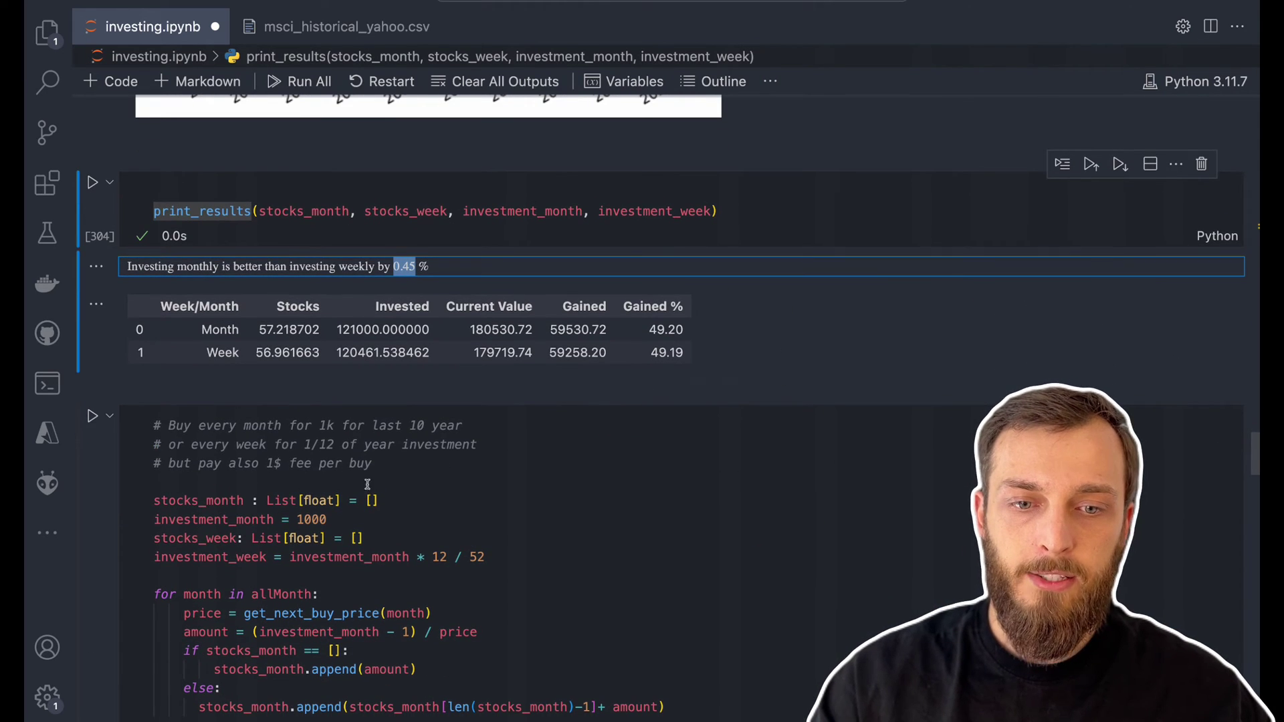
Rerun the 1000$ monthly versus 231$ weekly simulation with a 1$ fee per buy
{"action": "left_click", "coordinate": [370, 464]}
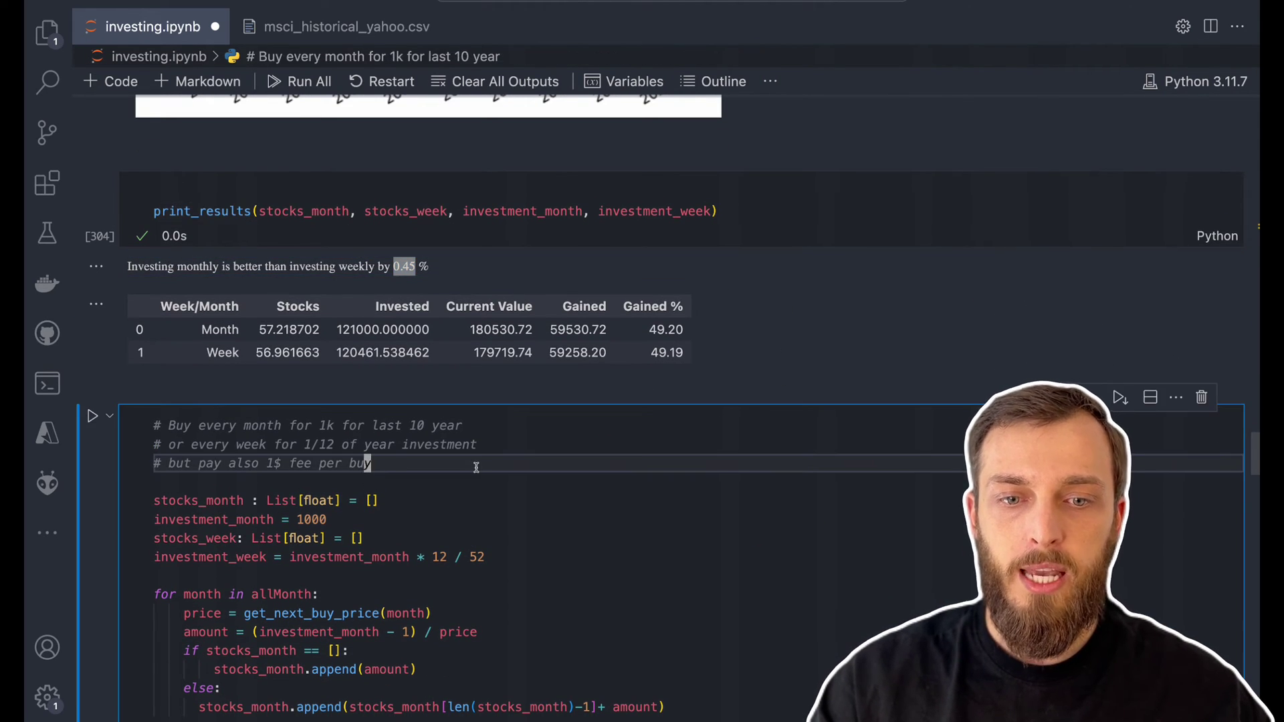
{"action": "scroll", "coordinate": [480, 463], "scroll_direction": "down", "scroll_amount": 3}
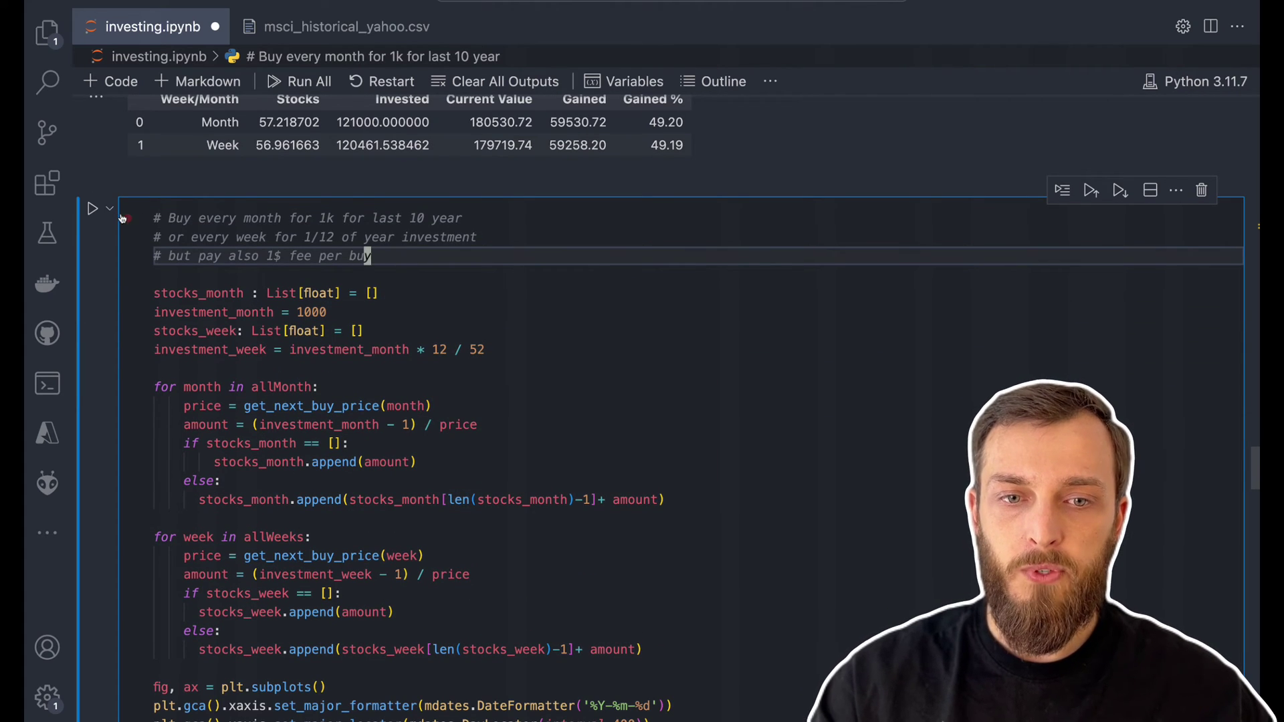
{"action": "left_click_drag", "start_coordinate": [267, 257], "coordinate": [282, 257]}
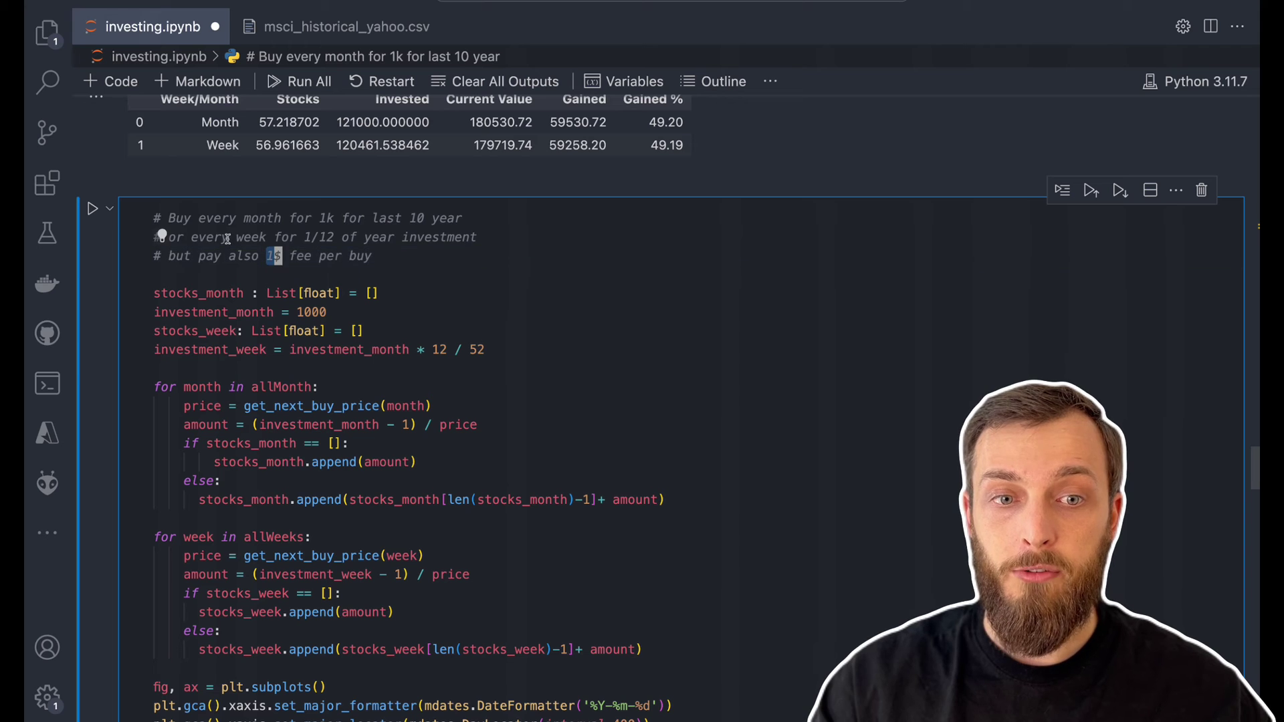
{"action": "left_click", "coordinate": [92, 209]}
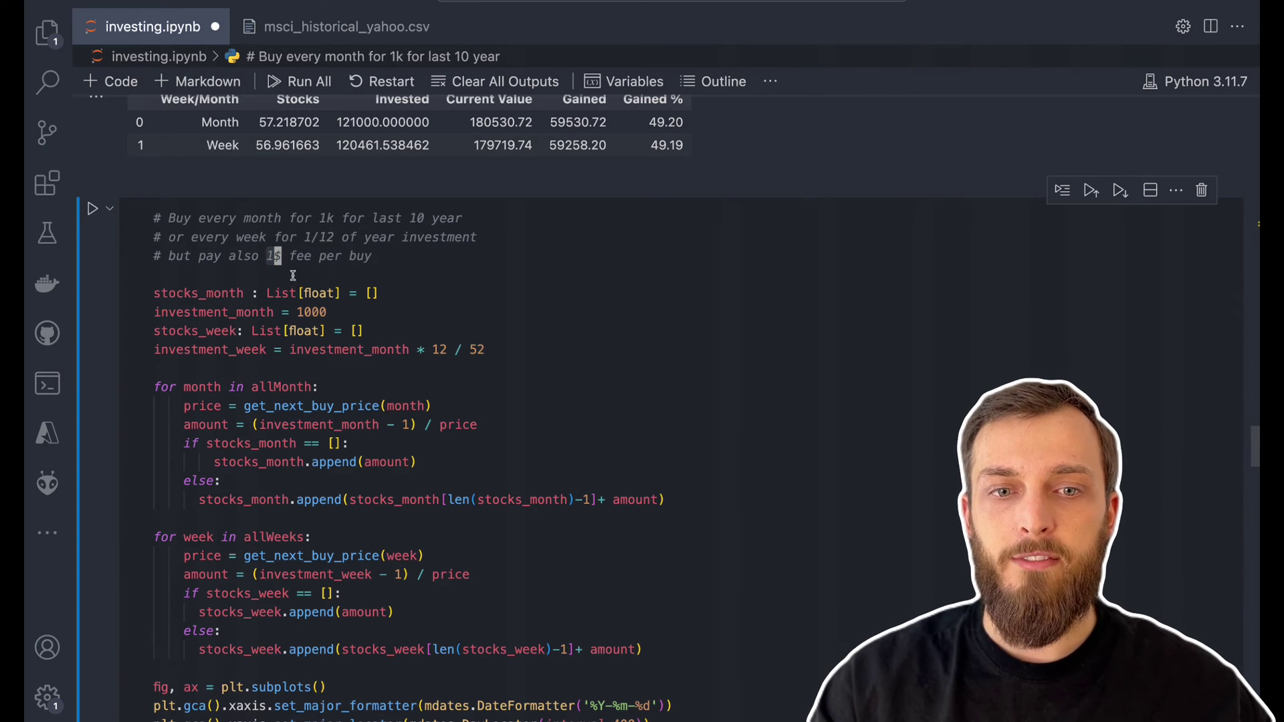
{"action": "scroll", "coordinate": [409, 328], "scroll_direction": "down", "scroll_amount": 8}
{"action": "scroll", "coordinate": [409, 328], "scroll_direction": "down", "scroll_amount": 5}
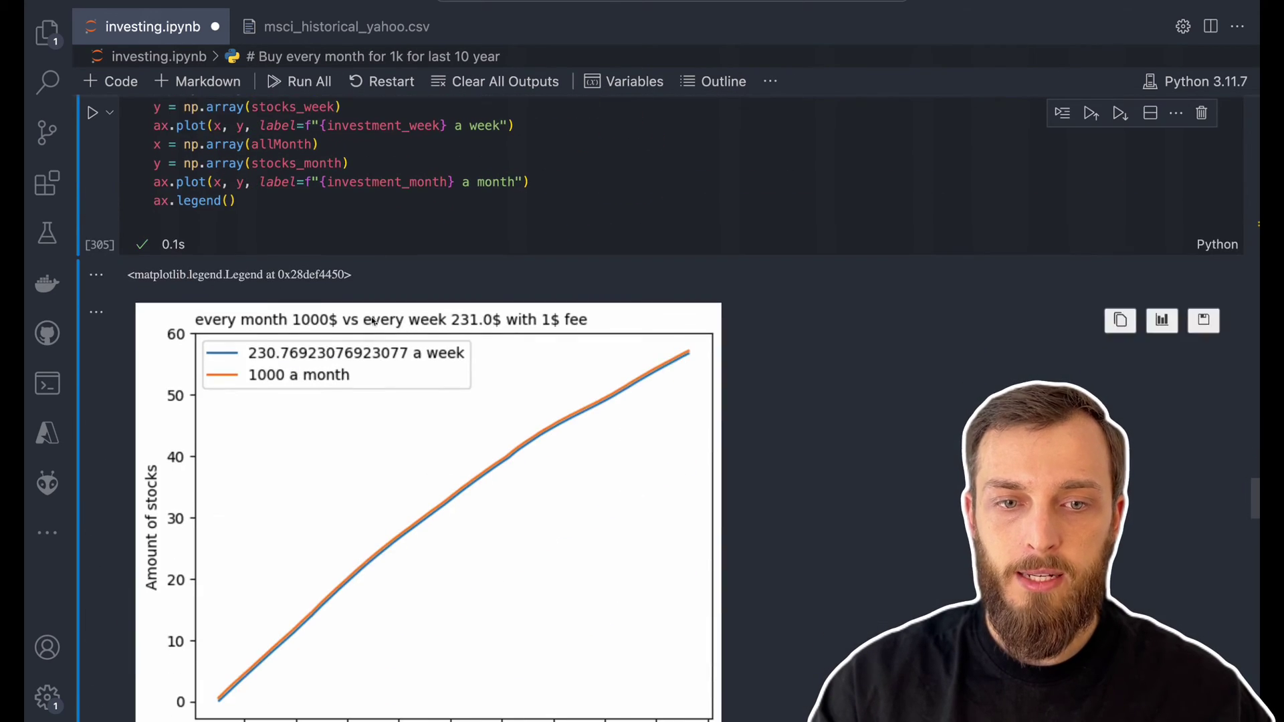
{"action": "scroll", "coordinate": [442, 368], "scroll_direction": "down", "scroll_amount": 5}
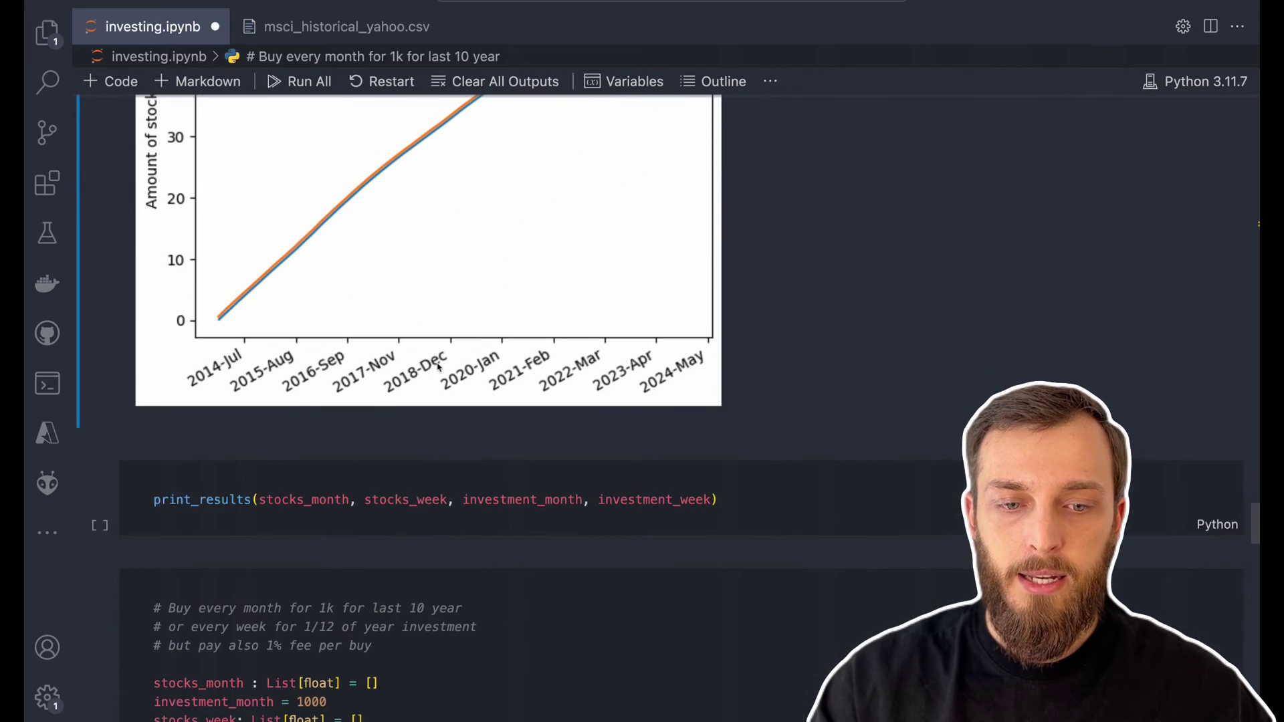
Run print_results for the fee case, showing monthly ahead by 0.79 %
{"action": "left_click", "coordinate": [92, 471]}
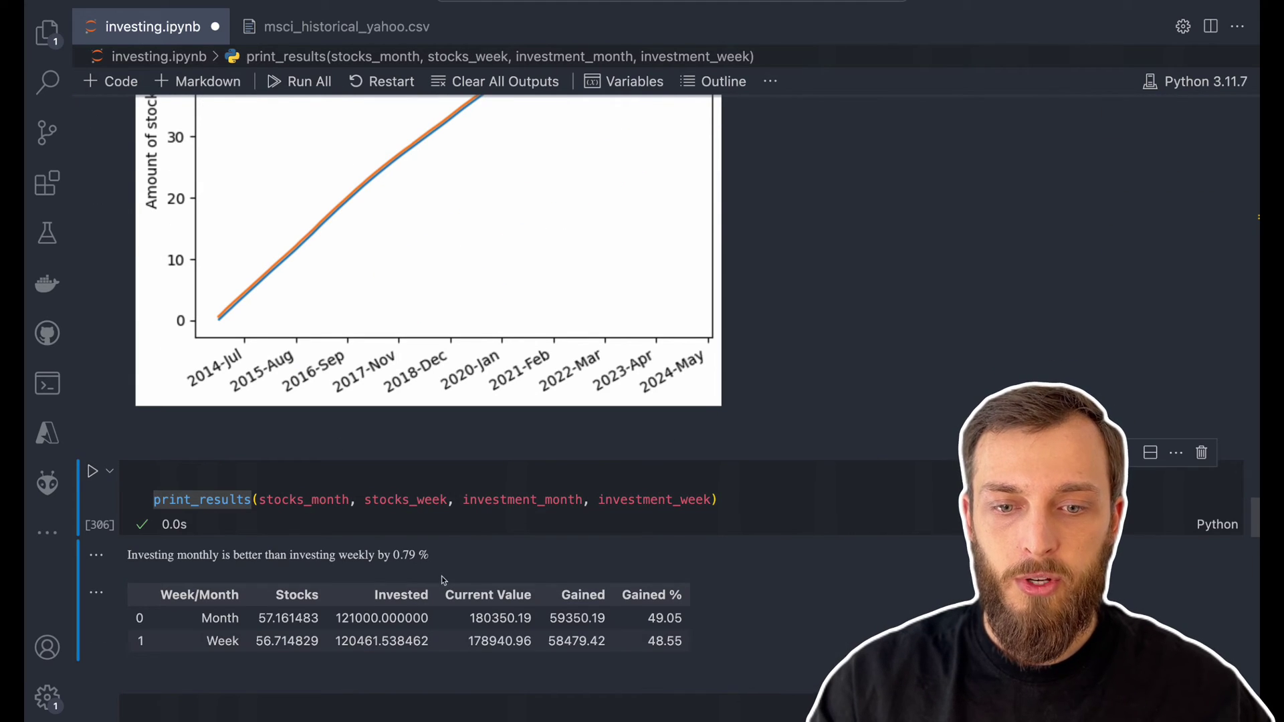
{"action": "left_click_drag", "start_coordinate": [395, 556], "coordinate": [415, 555]}
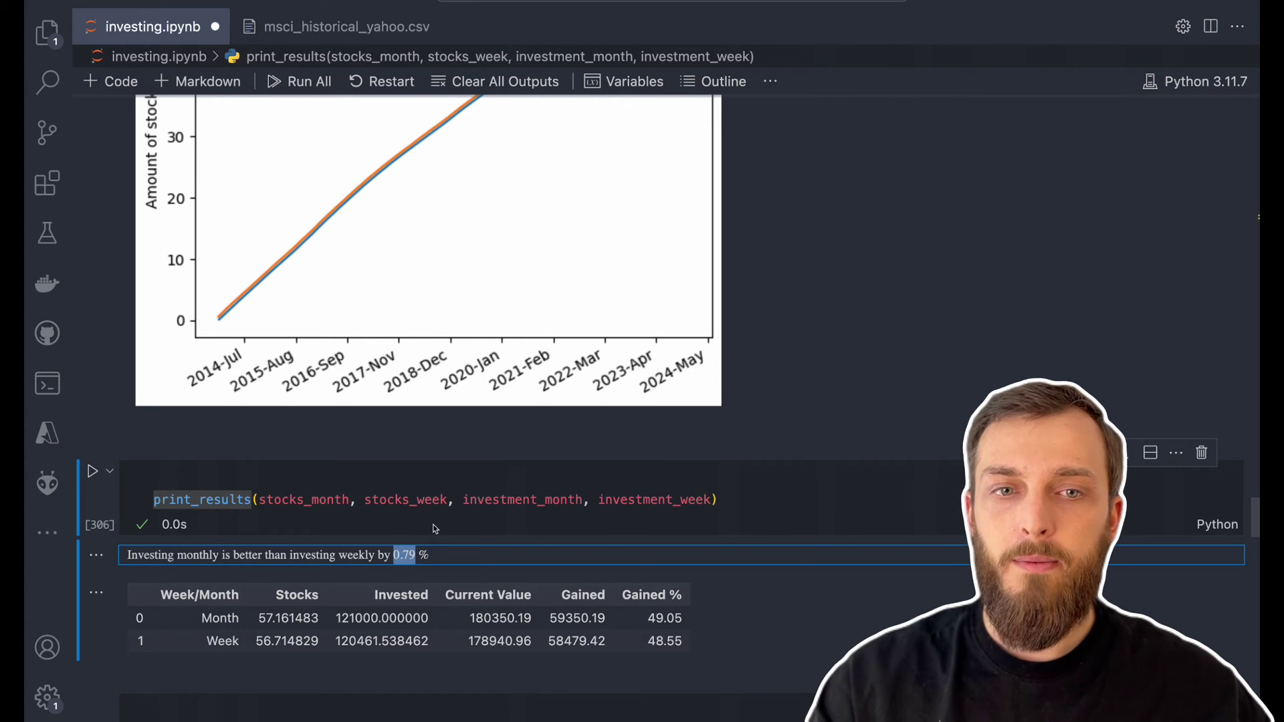
{"action": "scroll", "coordinate": [435, 529], "scroll_direction": "up", "scroll_amount": 2}
{"action": "scroll", "coordinate": [426, 570], "scroll_direction": "up", "scroll_amount": 4}
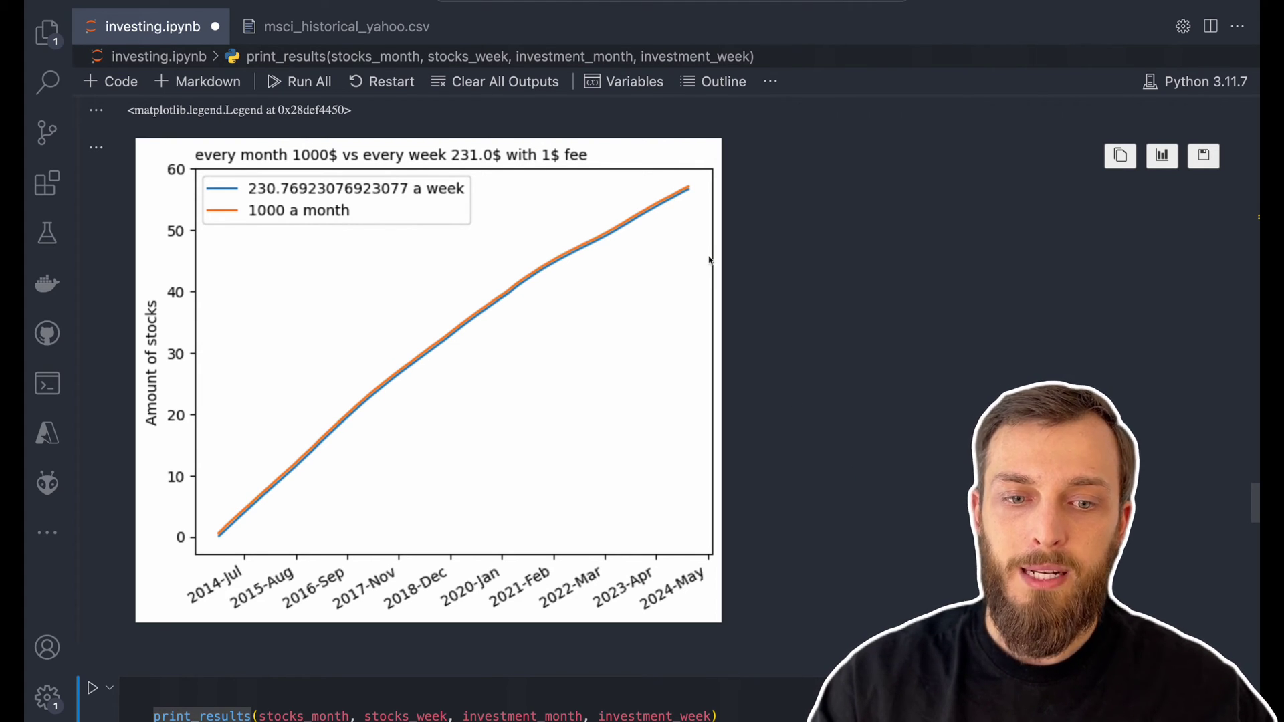
Review the 1% fee results and highlight the line showing monthly ahead by 0.45 %
{"action": "scroll", "coordinate": [709, 260], "scroll_direction": "down", "scroll_amount": 15}
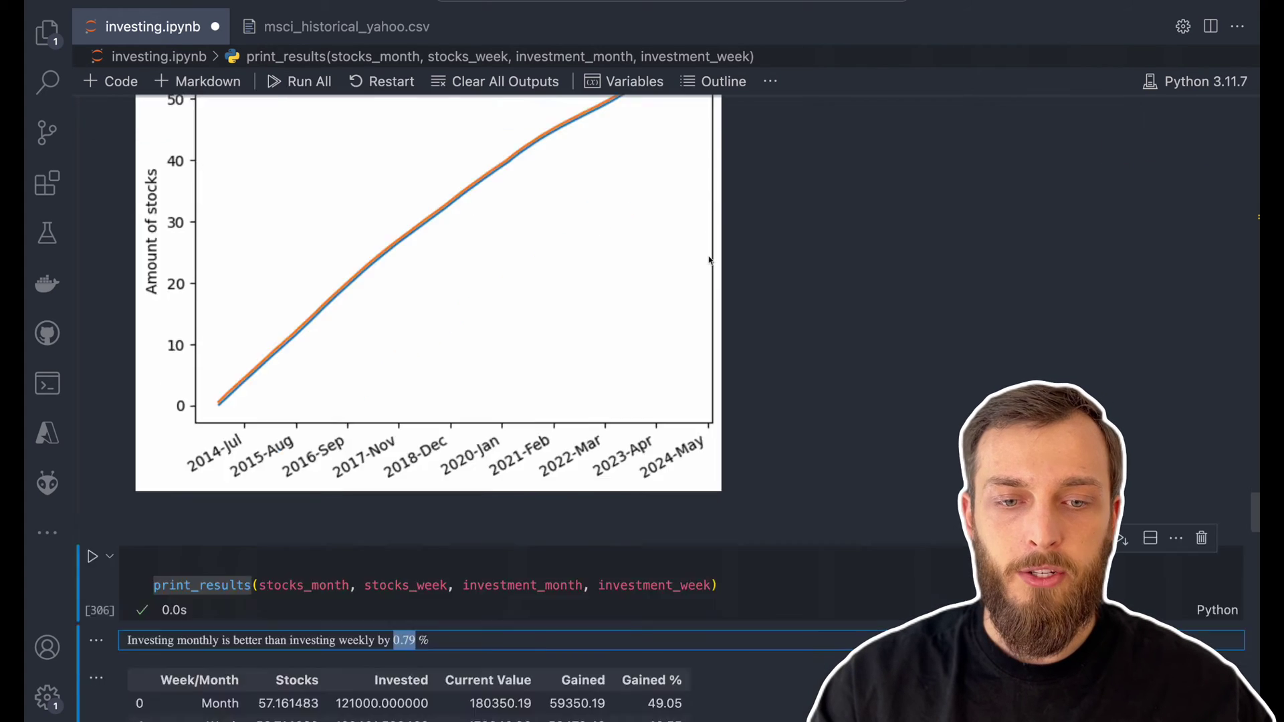
{"action": "scroll", "coordinate": [626, 418], "scroll_direction": "up", "scroll_amount": 2}
{"action": "scroll", "coordinate": [626, 418], "scroll_direction": "down", "scroll_amount": 10}
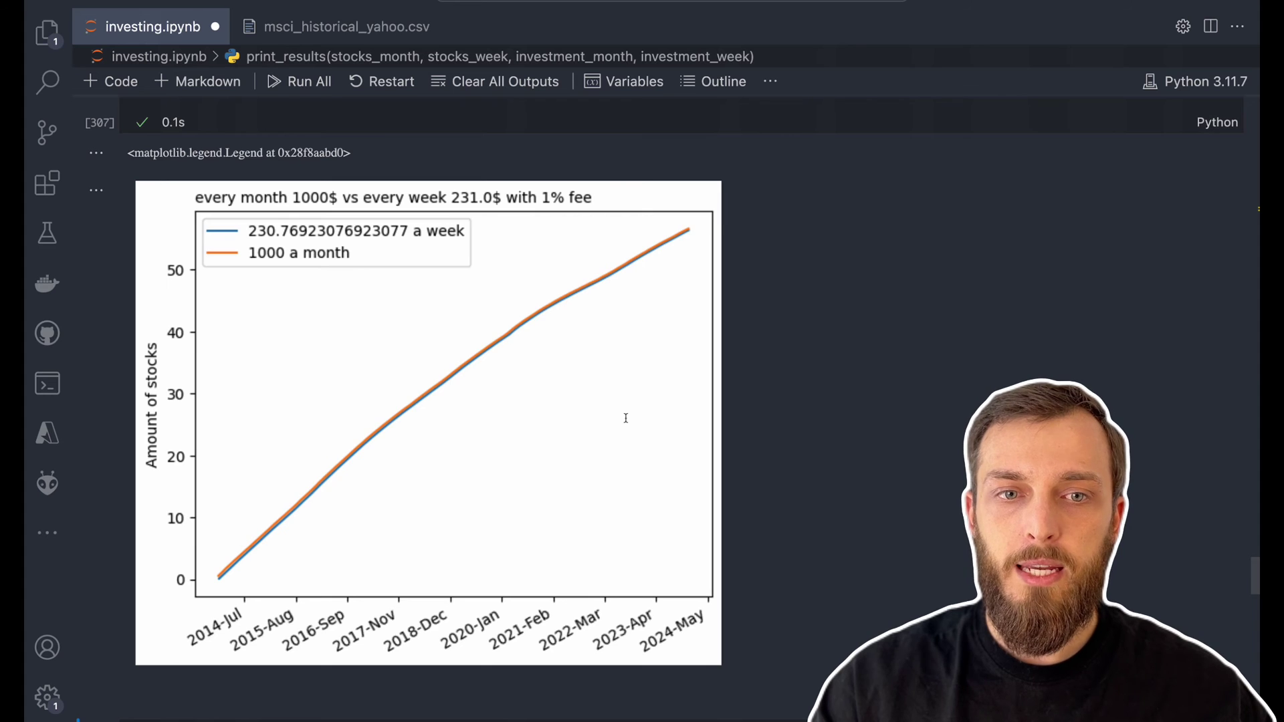
{"action": "scroll", "coordinate": [626, 418], "scroll_direction": "up", "scroll_amount": 10}
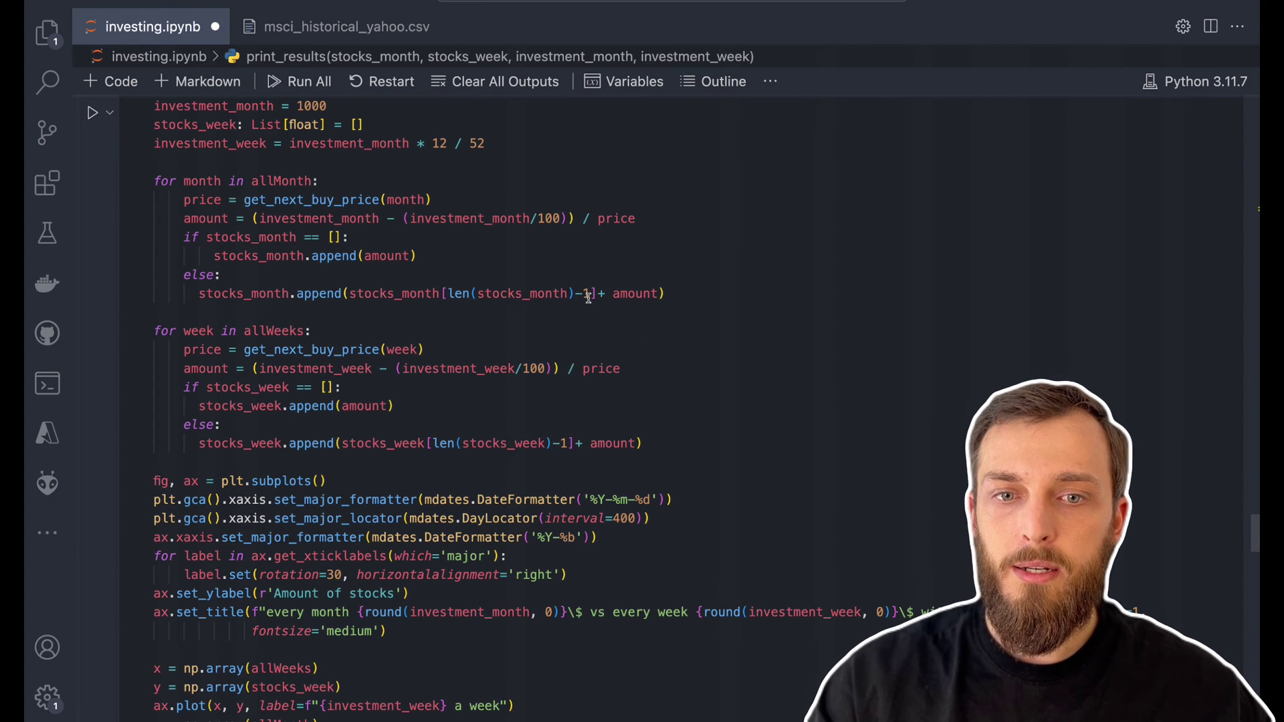
{"action": "scroll", "coordinate": [587, 298], "scroll_direction": "down", "scroll_amount": 15}
{"action": "scroll", "coordinate": [573, 473], "scroll_direction": "down", "scroll_amount": 4}
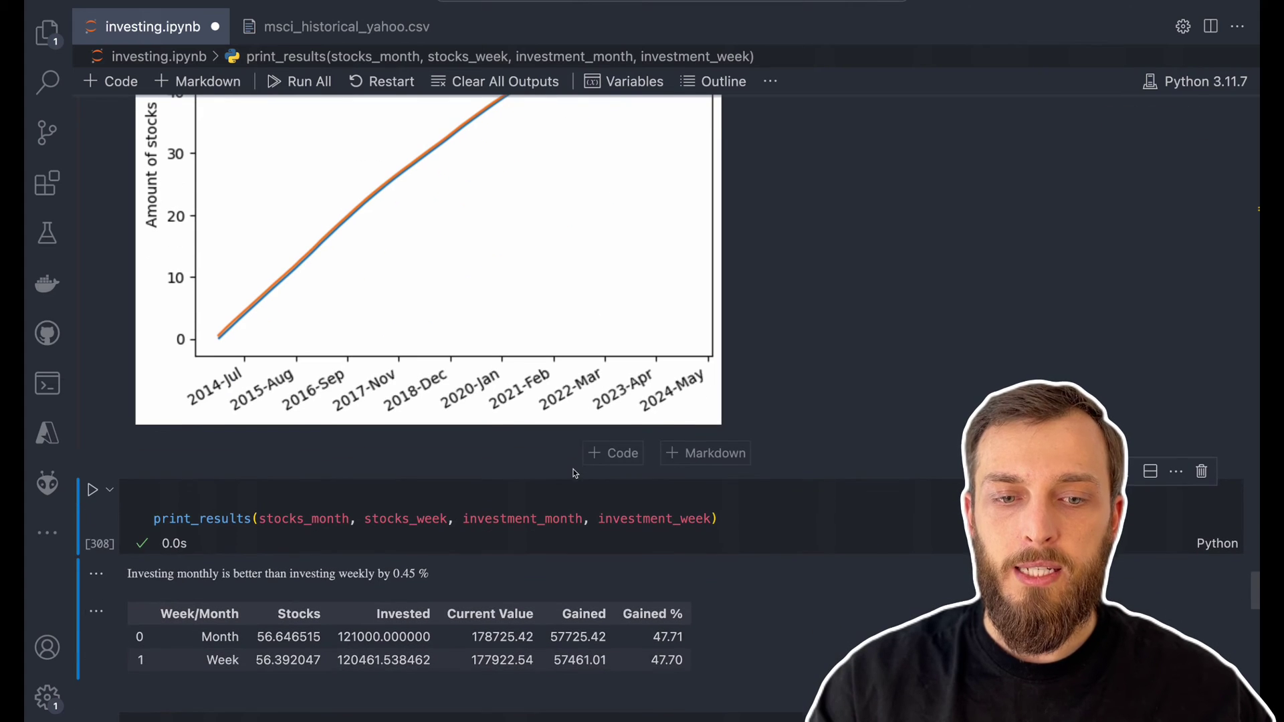
{"action": "triple_click", "coordinate": [395, 573]}
{"action": "scroll", "coordinate": [261, 303], "scroll_direction": "up", "scroll_amount": 5}
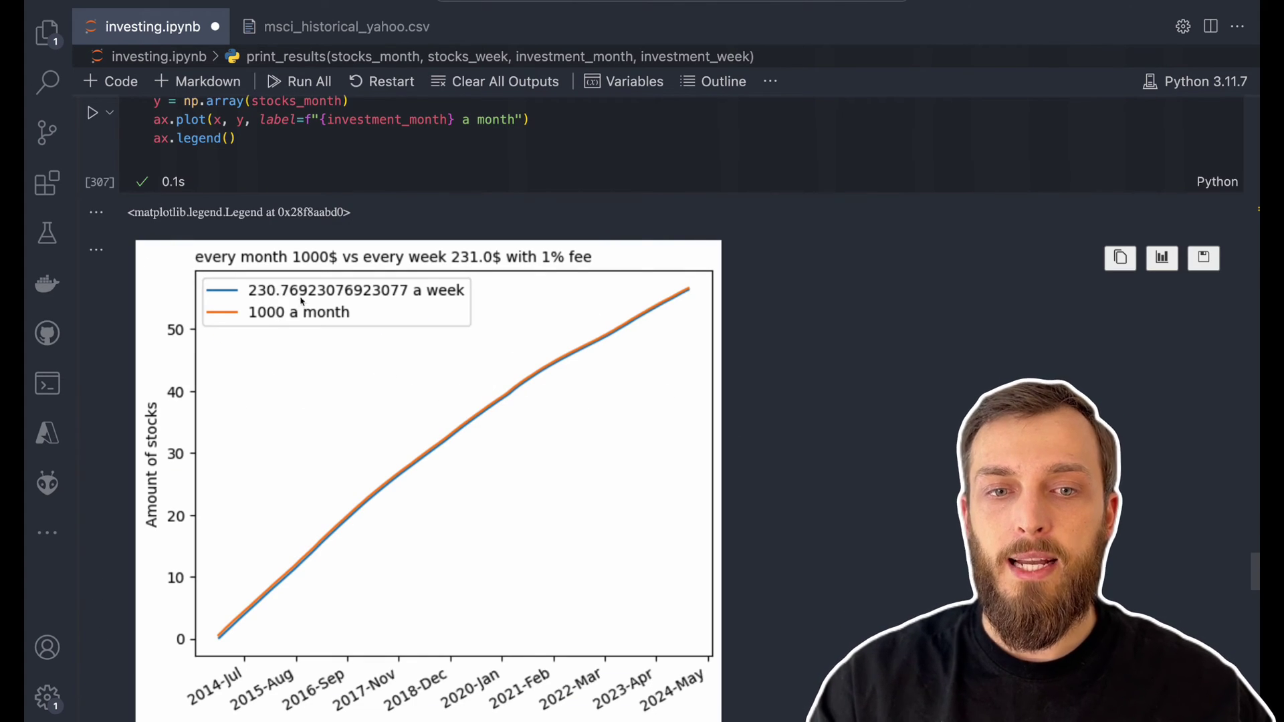
{"action": "scroll", "coordinate": [284, 322], "scroll_direction": "down", "scroll_amount": 6}
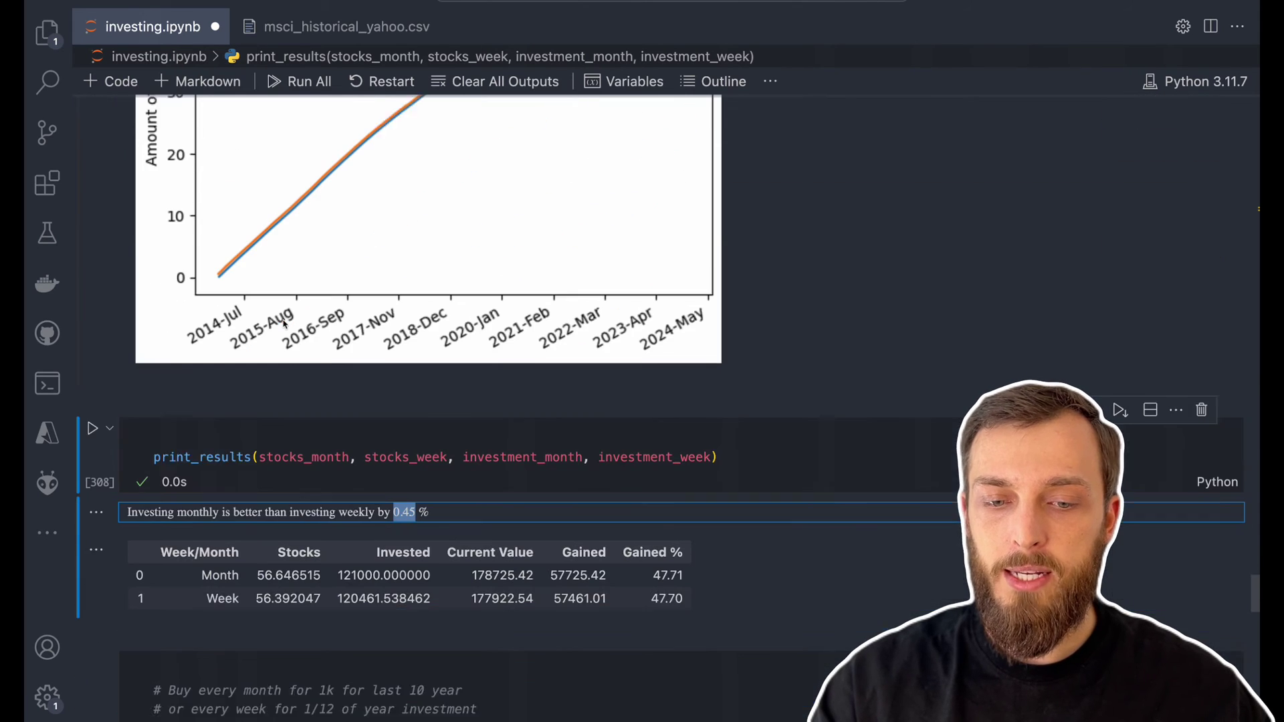